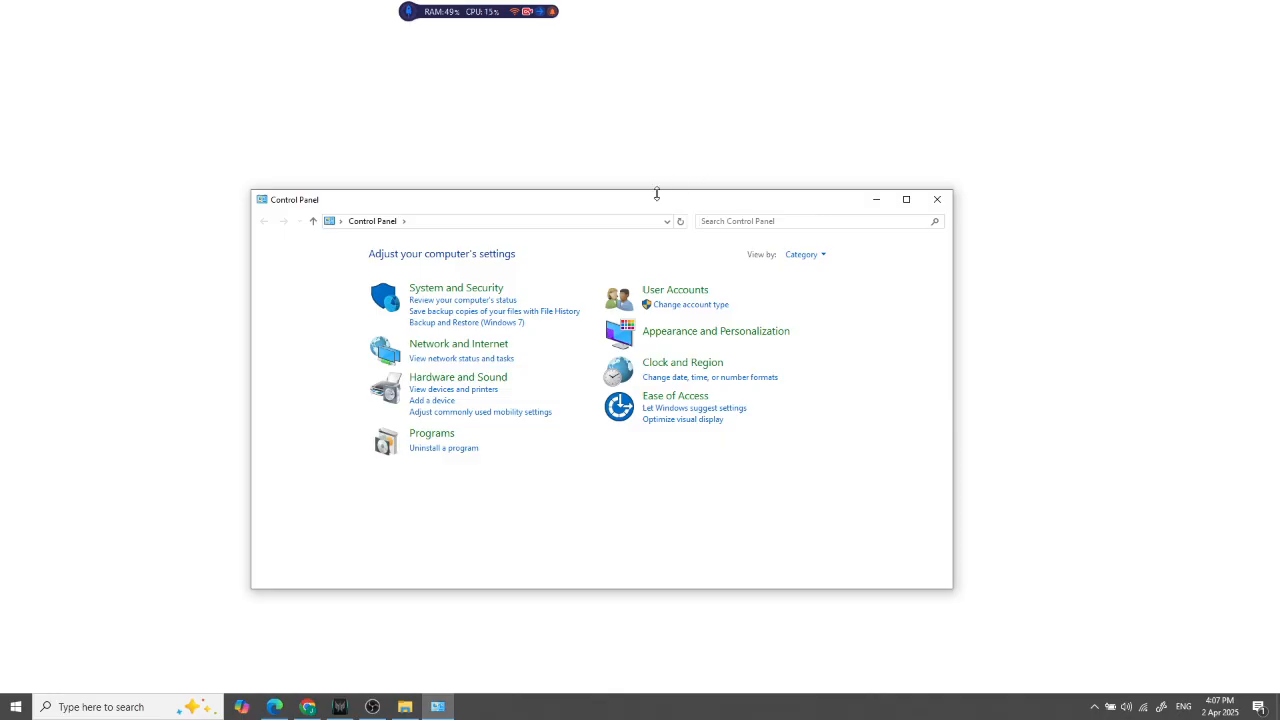
Open the network adapter list from the Network and Sharing Center and select the Wi-Fi adapter
{"action": "left_click", "coordinate": [457, 289]}
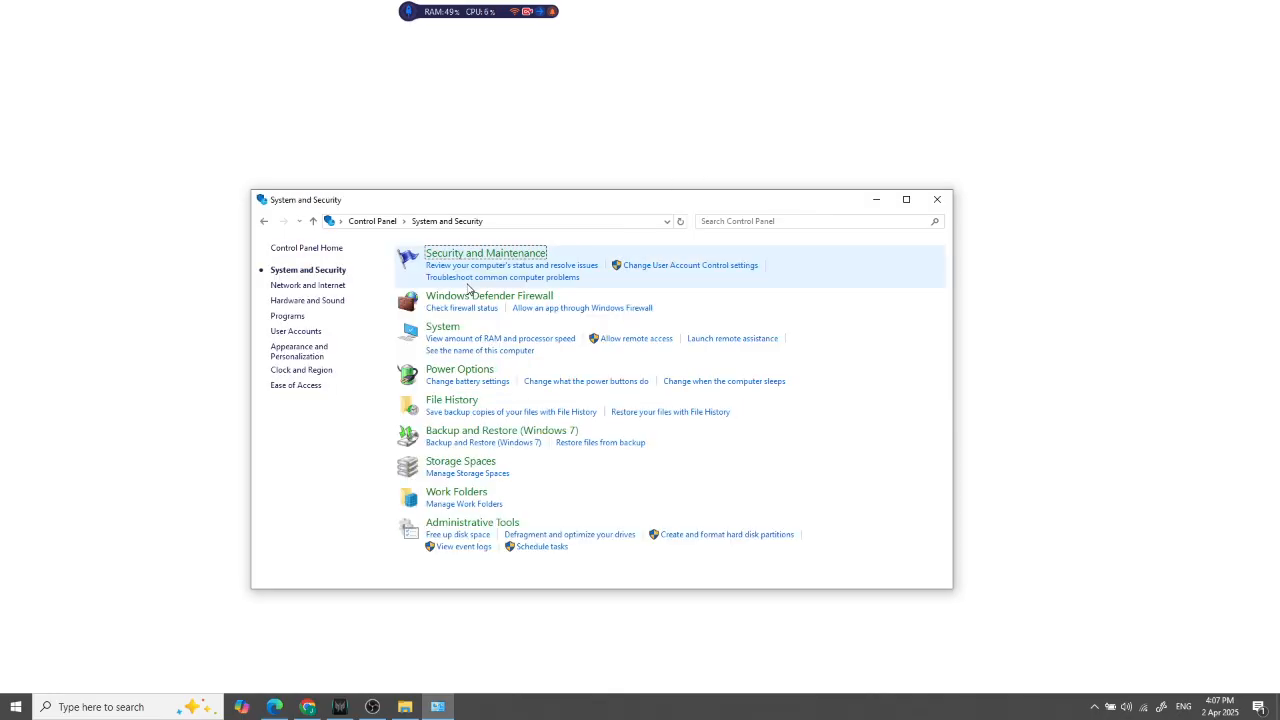
{"action": "left_click", "coordinate": [263, 221]}
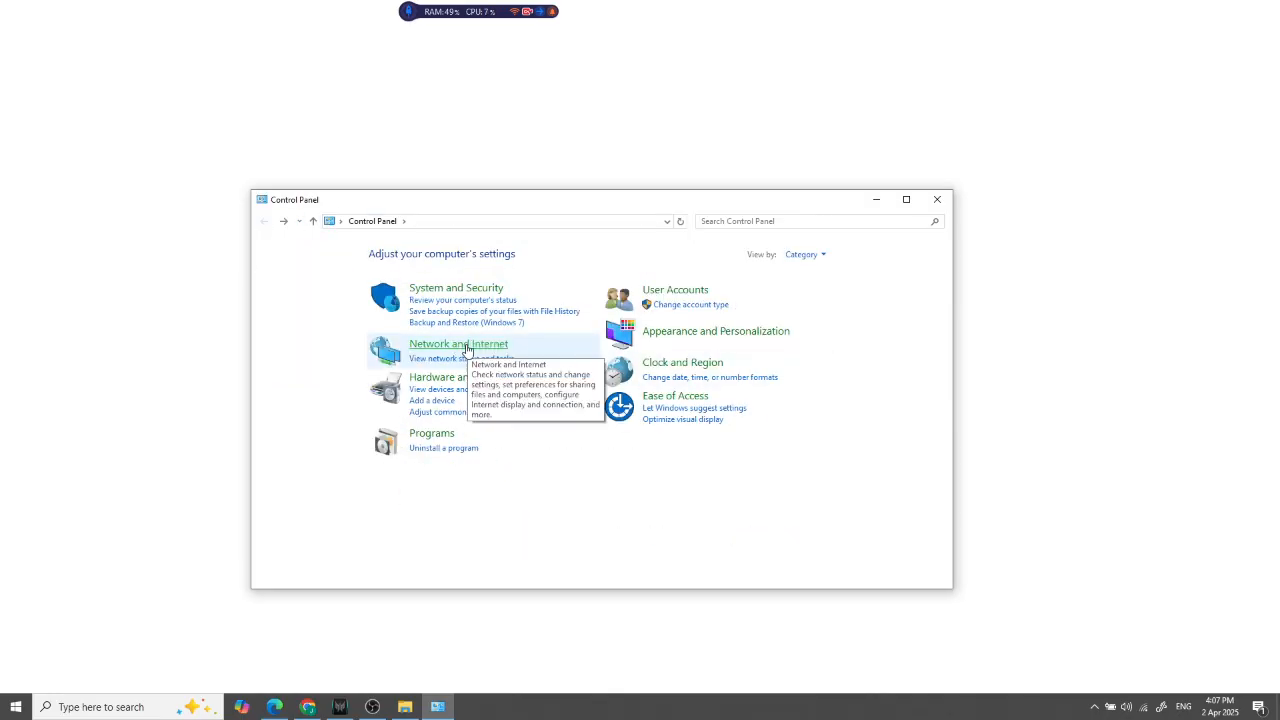
{"action": "left_click", "coordinate": [455, 346]}
{"action": "left_click", "coordinate": [469, 256]}
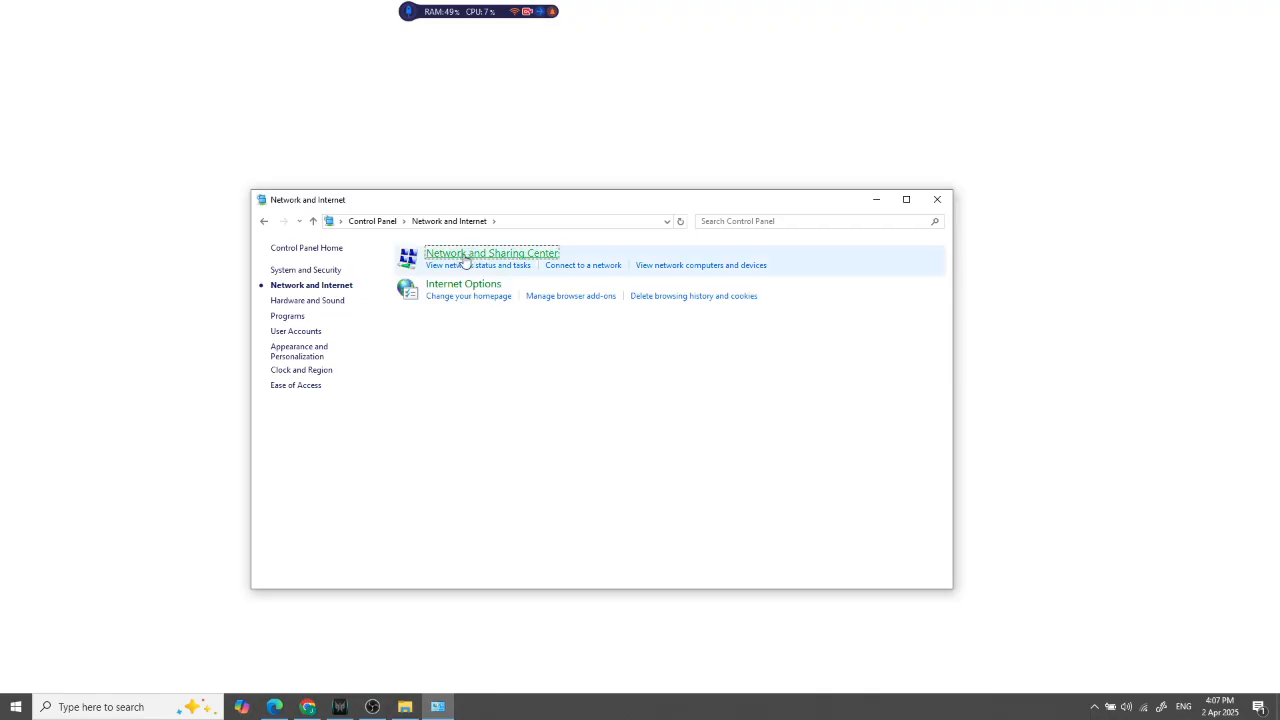
{"action": "left_click", "coordinate": [318, 274]}
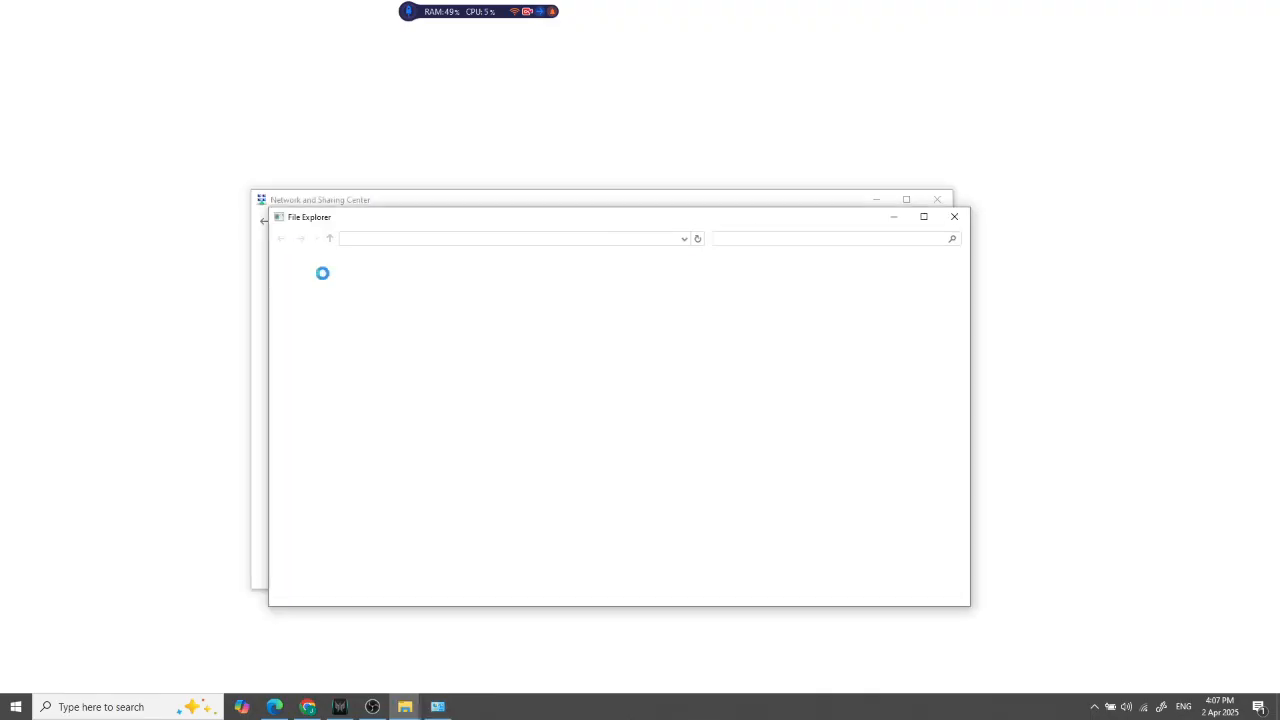
{"action": "left_click", "coordinate": [536, 332]}
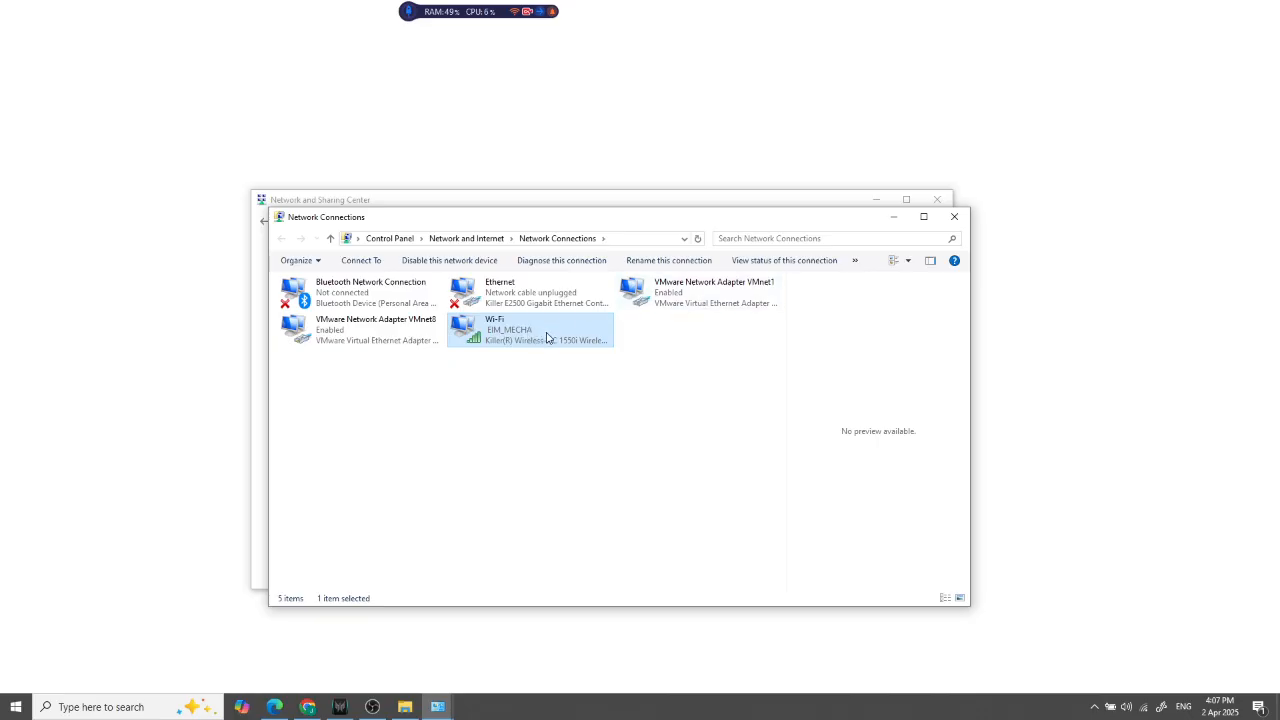
Connect the computer to the Wi-Fi network TP-LINK_6BA9A0 and check its connection status
{"action": "key", "text": "super"}
{"action": "left_click", "coordinate": [1144, 710]}
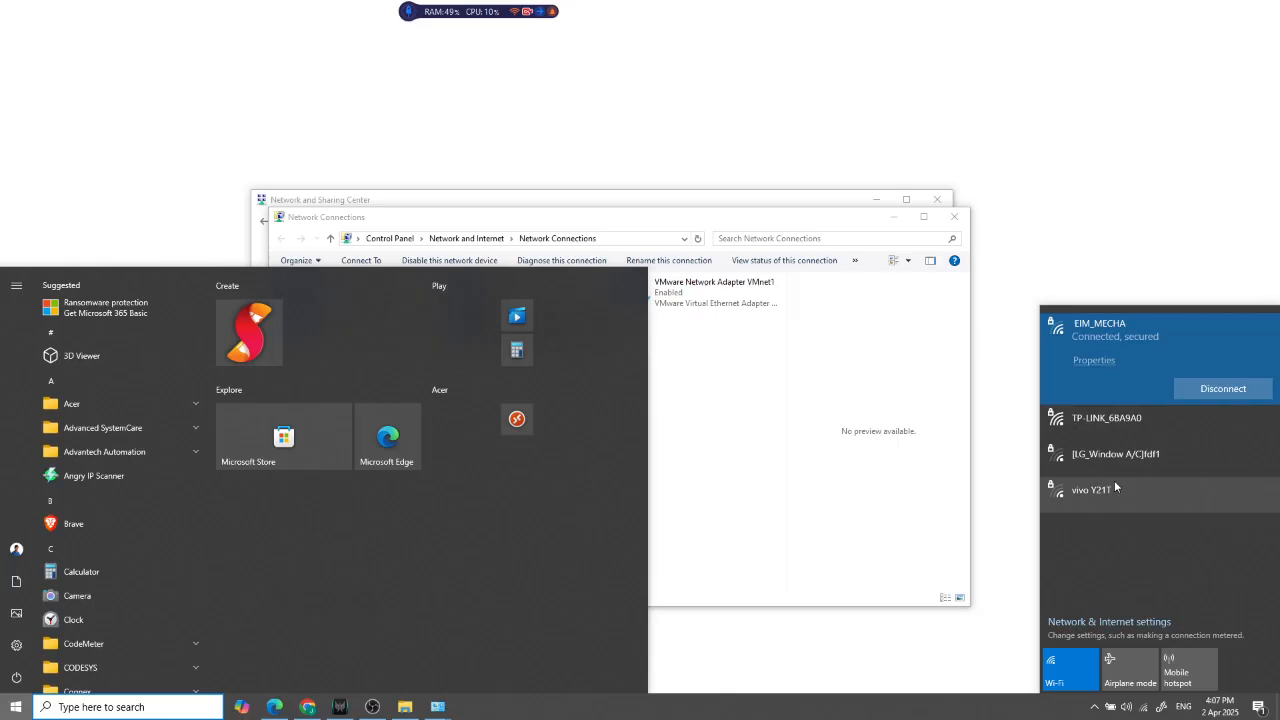
{"action": "left_click", "coordinate": [1142, 416]}
{"action": "left_click", "coordinate": [1222, 427]}
{"action": "left_click", "coordinate": [902, 362]}
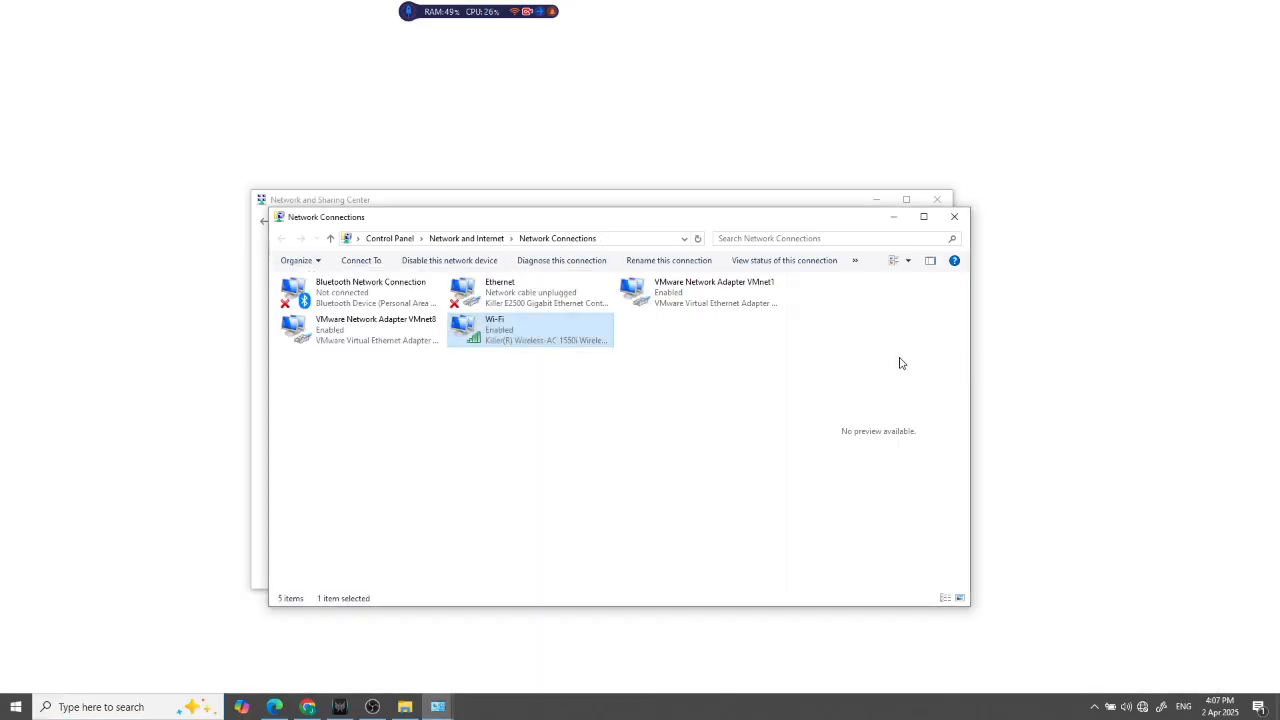
{"action": "key", "text": "super"}
{"action": "left_click", "coordinate": [1142, 706]}
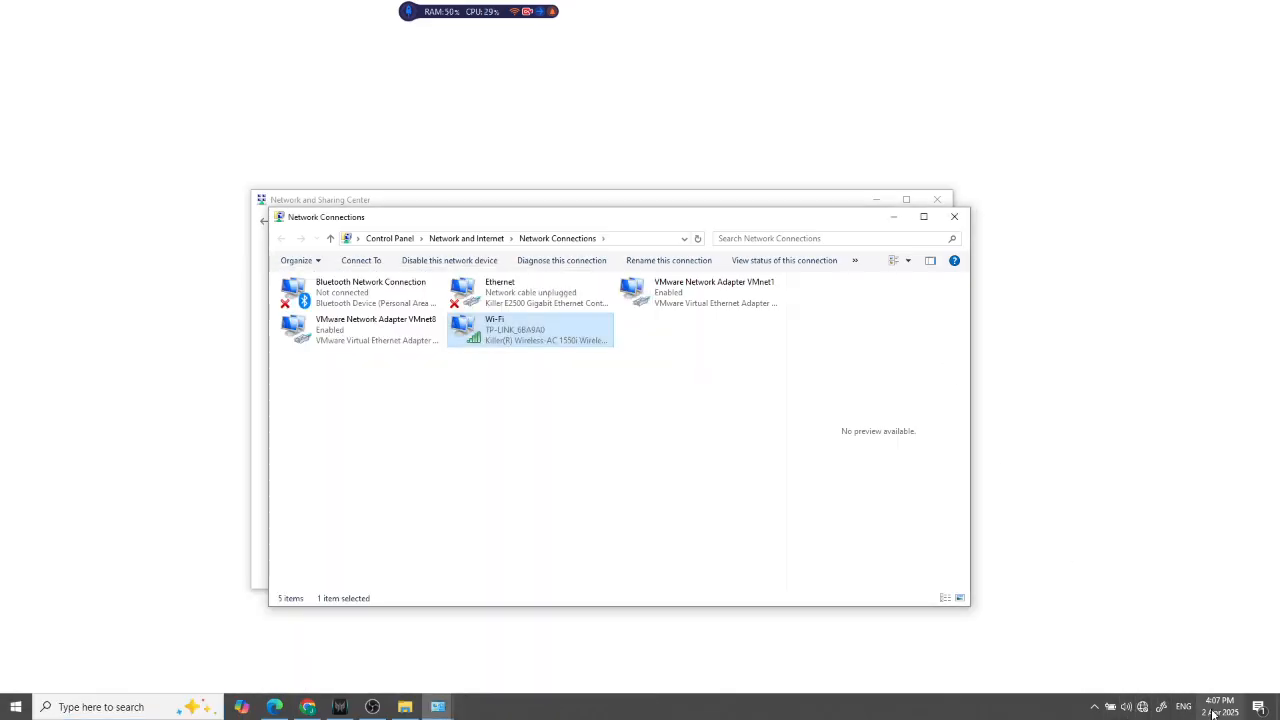
{"action": "left_click", "coordinate": [1142, 706]}
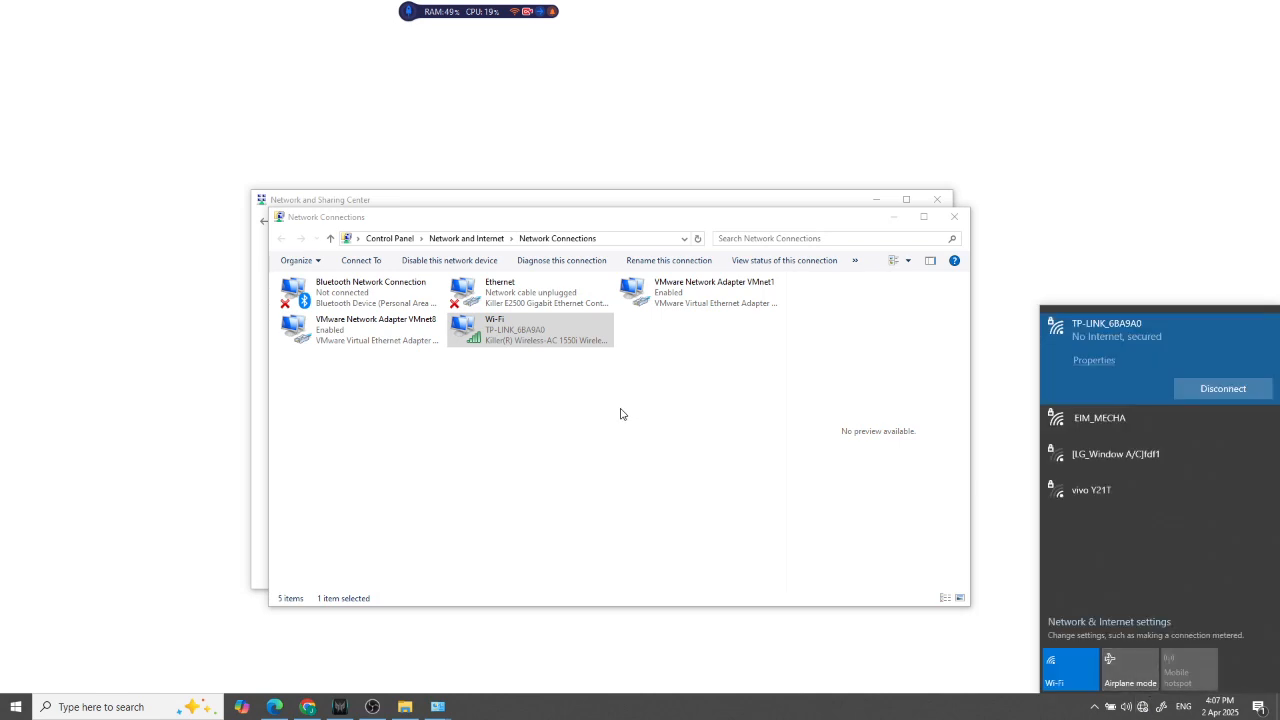
{"action": "left_click", "coordinate": [693, 427]}
Open the Internet Protocol Version 4 (TCP/IPv4) properties of the Wi-Fi adapter
{"action": "left_click", "coordinate": [534, 329]}
{"action": "right_click", "coordinate": [534, 328]}
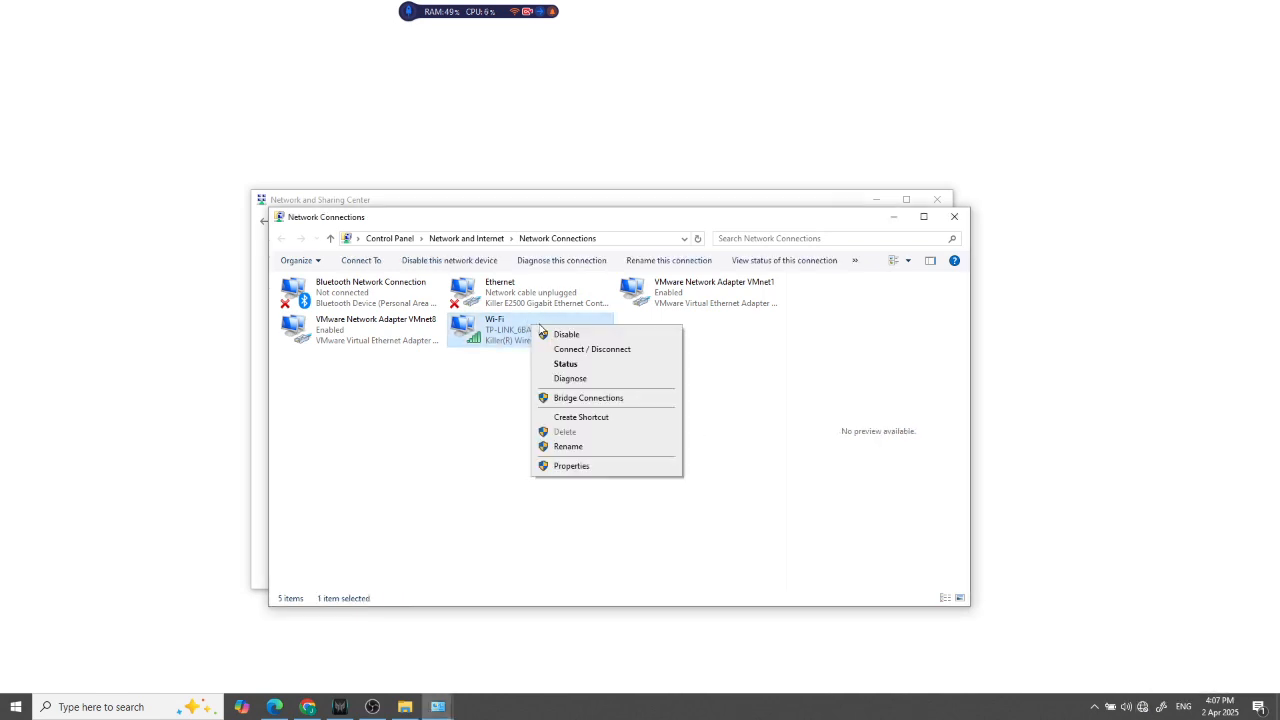
{"action": "left_click", "coordinate": [587, 468]}
{"action": "left_click", "coordinate": [396, 428]}
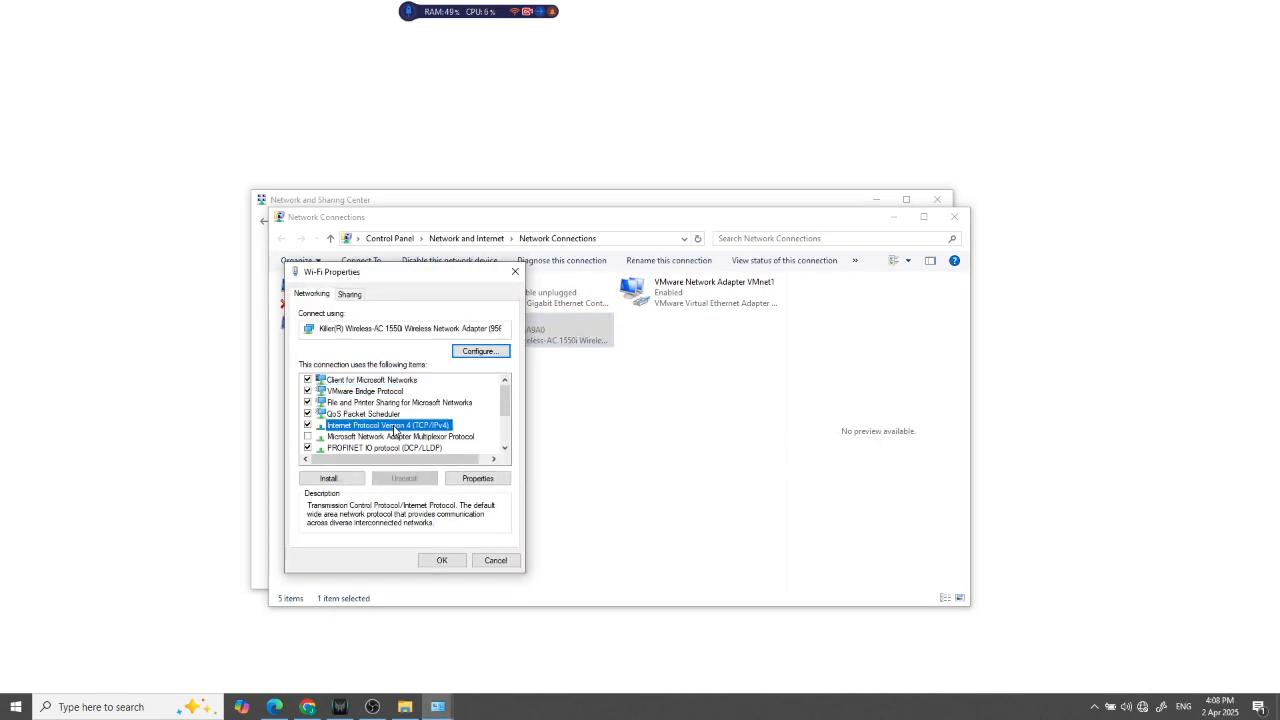
{"action": "left_click", "coordinate": [475, 481]}
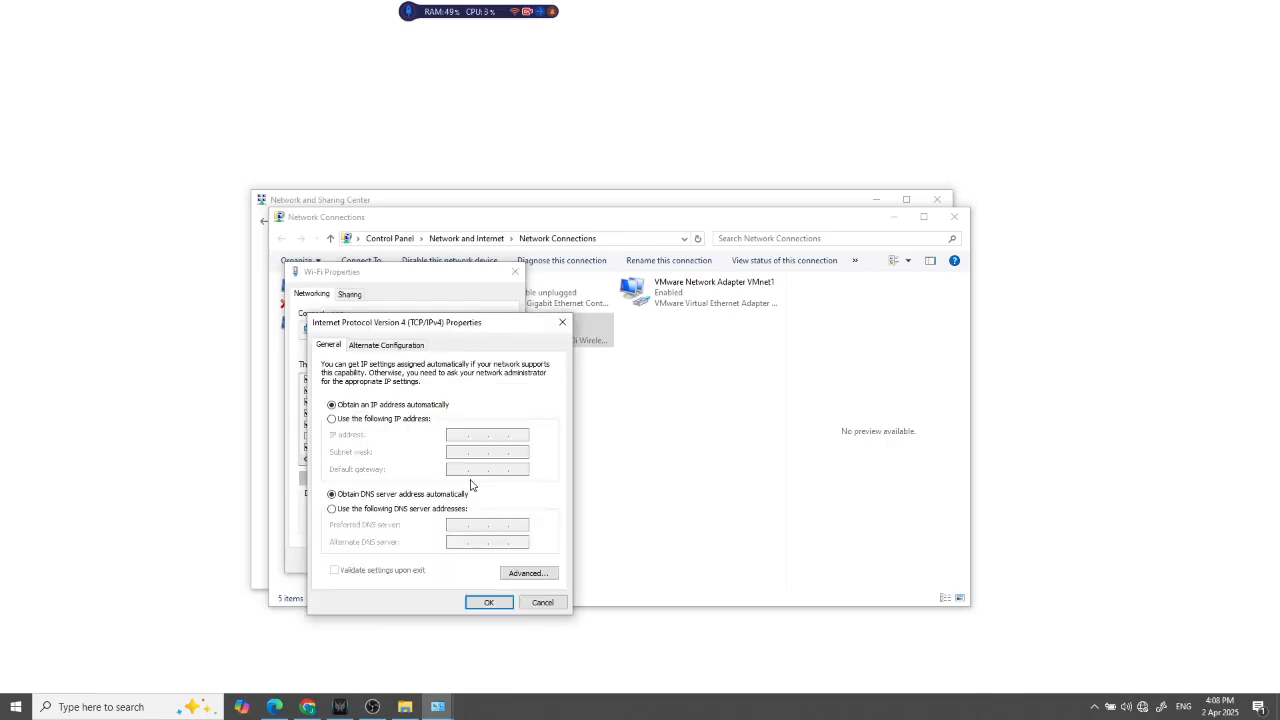
Assign the static IP address 192.168.0.22 with subnet mask 255.255.255.0, enable validation upon exit, and decline entering a different address
{"action": "left_click", "coordinate": [388, 420]}
{"action": "left_click", "coordinate": [454, 433]}
{"action": "type", "text": "192 . 168 . 0 . 20"}
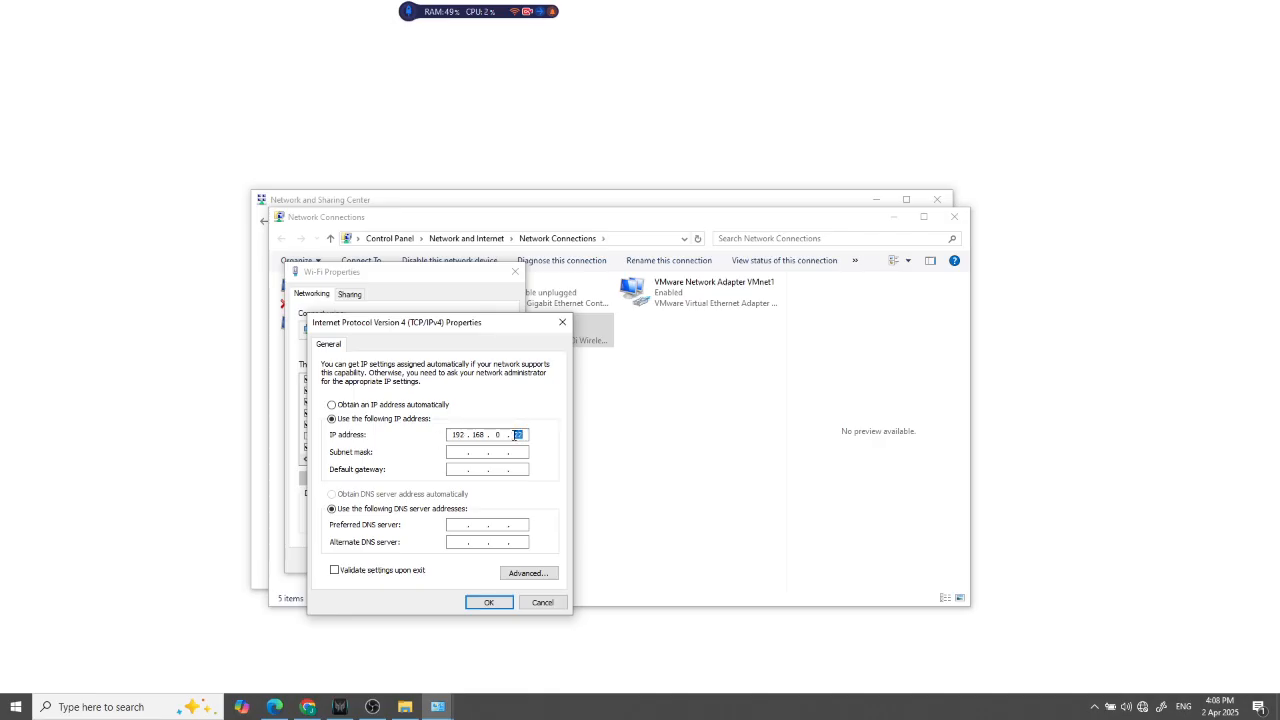
{"action": "left_click", "coordinate": [461, 452]}
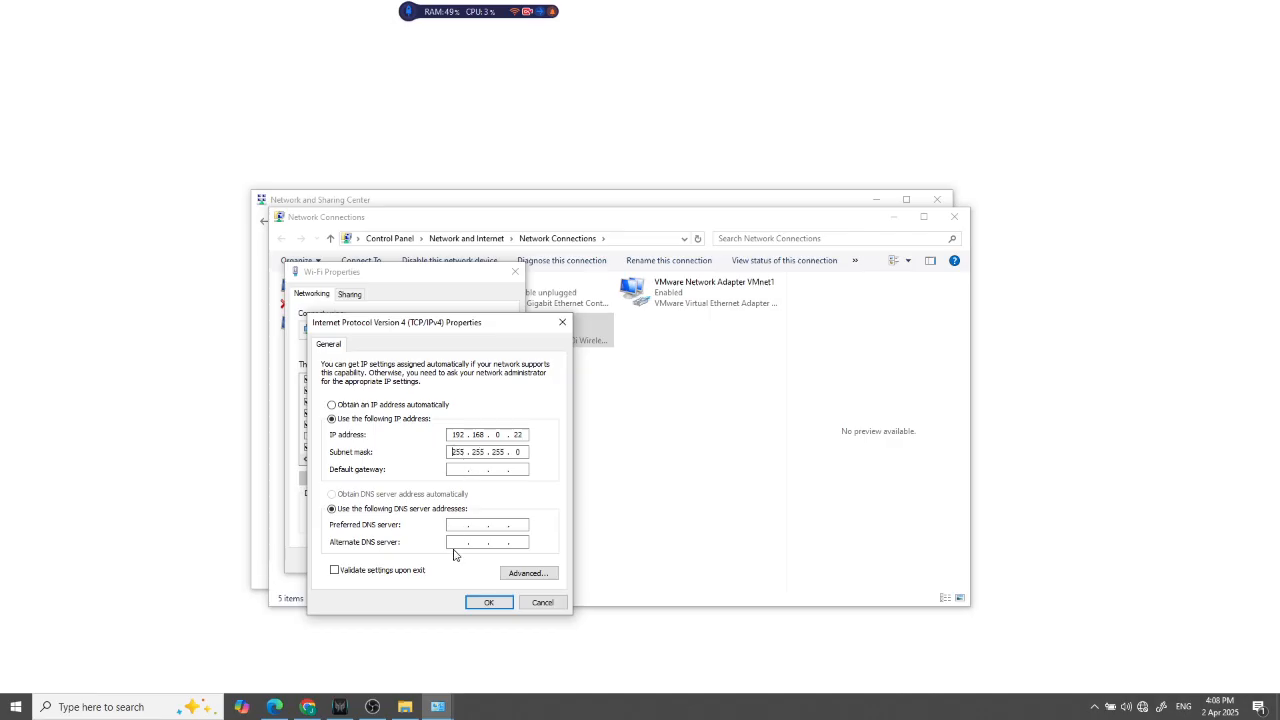
{"action": "left_click", "coordinate": [350, 572]}
{"action": "left_click", "coordinate": [488, 603]}
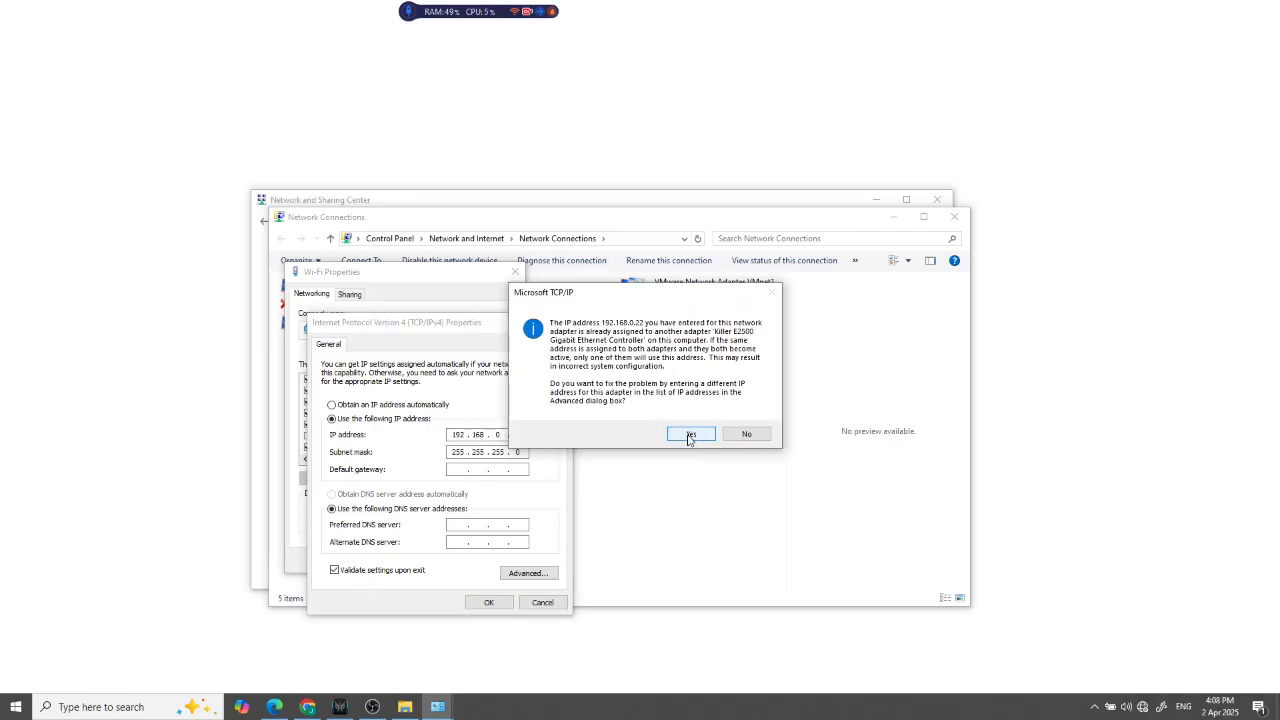
{"action": "left_click", "coordinate": [747, 434]}
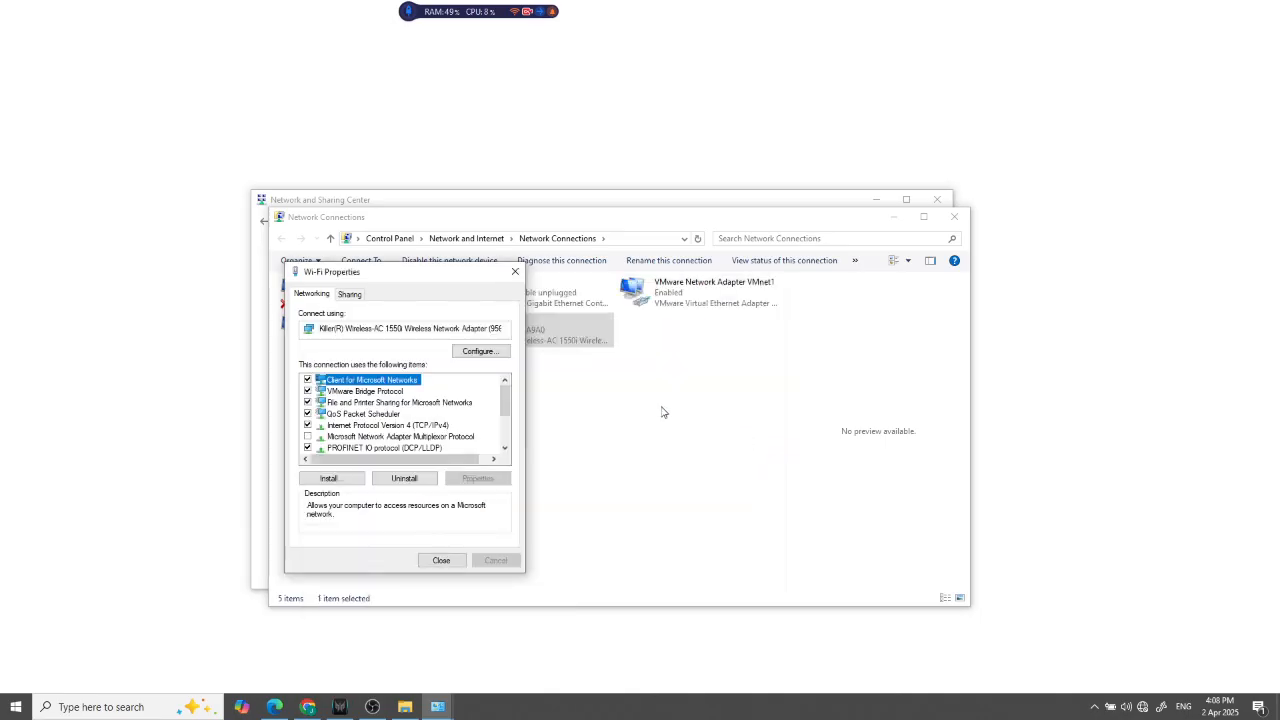
{"action": "left_click", "coordinate": [516, 272]}
Reopen the Wi-Fi adapter's Internet Protocol Version 4 (TCP/IPv4) properties
{"action": "right_click", "coordinate": [688, 297]}
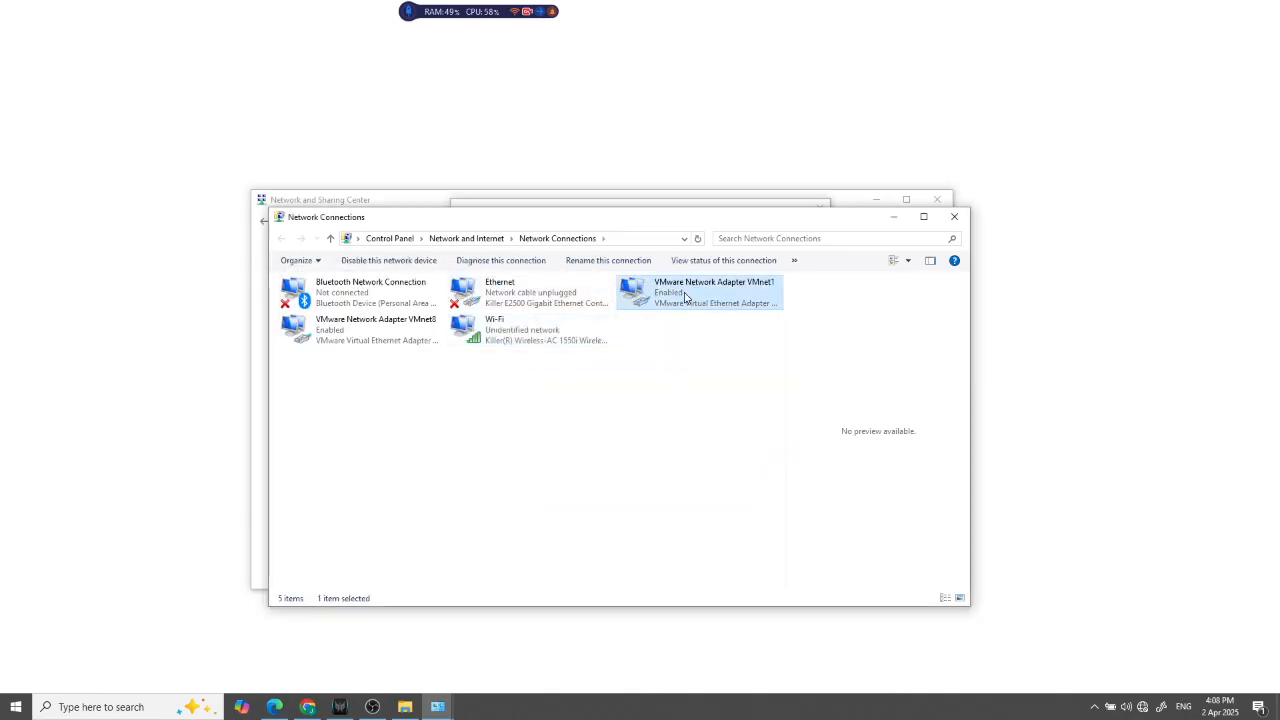
{"action": "right_click", "coordinate": [562, 290]}
{"action": "right_click", "coordinate": [521, 339]}
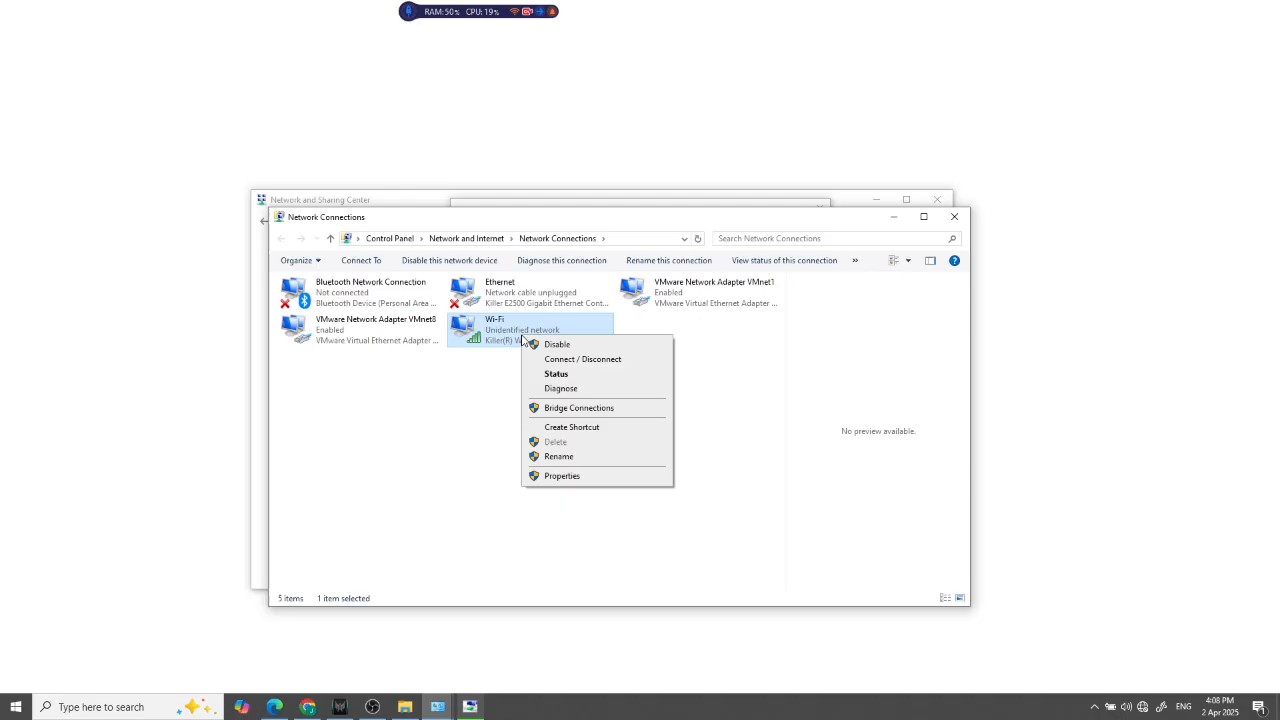
{"action": "left_click", "coordinate": [562, 476]}
{"action": "left_click", "coordinate": [420, 426]}
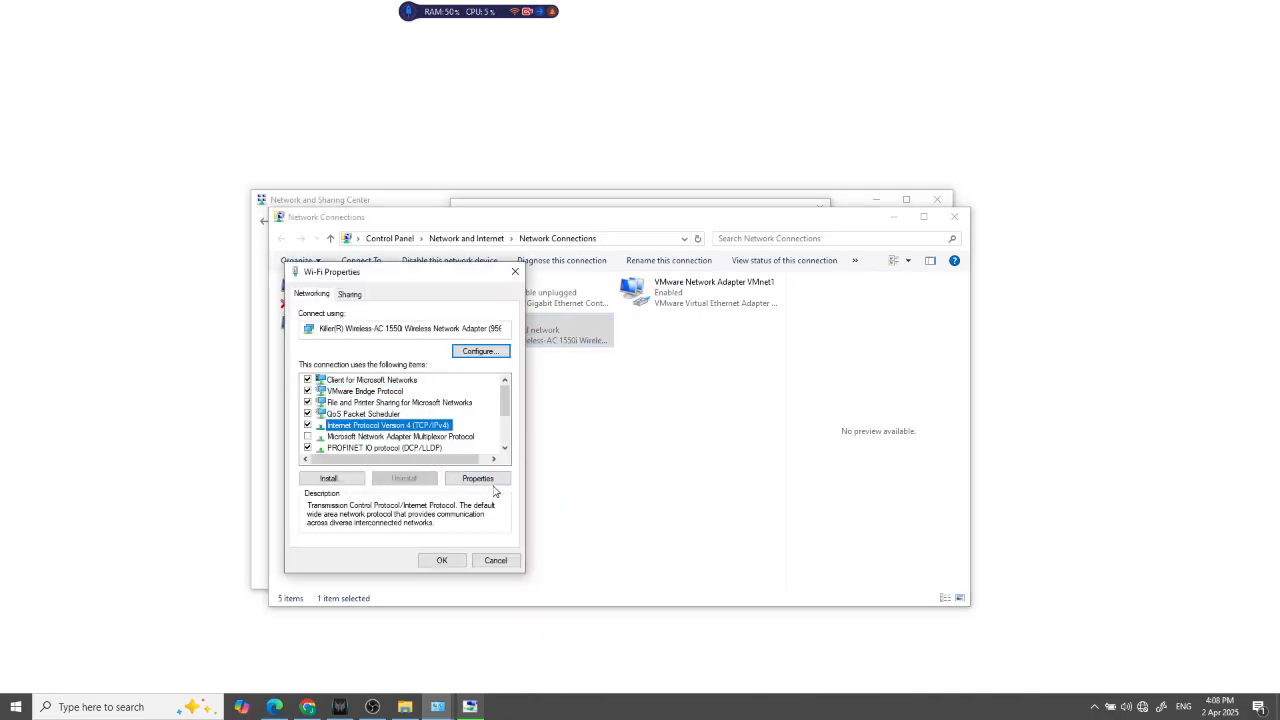
{"action": "double_click", "coordinate": [420, 427]}
Enter a static IP address beginning with 192.168, fill in the subnet mask, and apply the Wi-Fi adapter settings
{"action": "left_click", "coordinate": [458, 433]}
{"action": "type", "text": "19"}
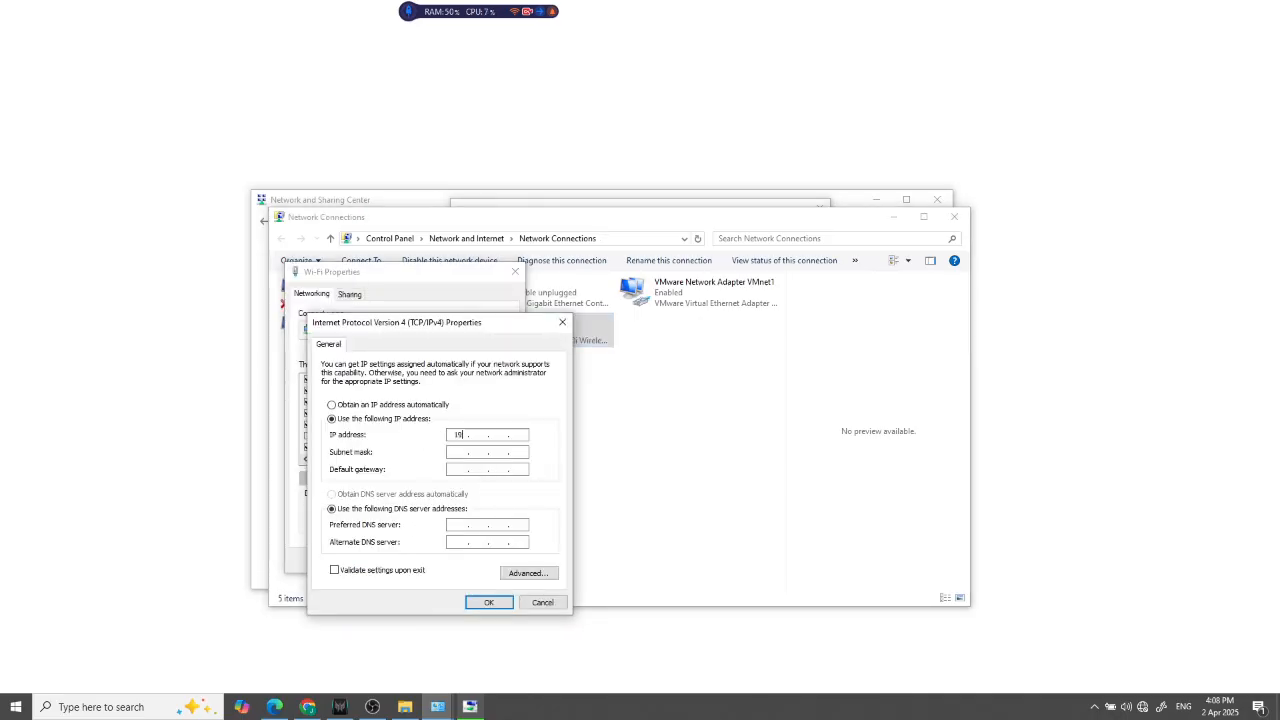
{"action": "type", "text": "2 . 168"}
{"action": "left_click", "coordinate": [456, 452]}
{"action": "left_click", "coordinate": [489, 602]}
{"action": "left_click", "coordinate": [443, 560]}
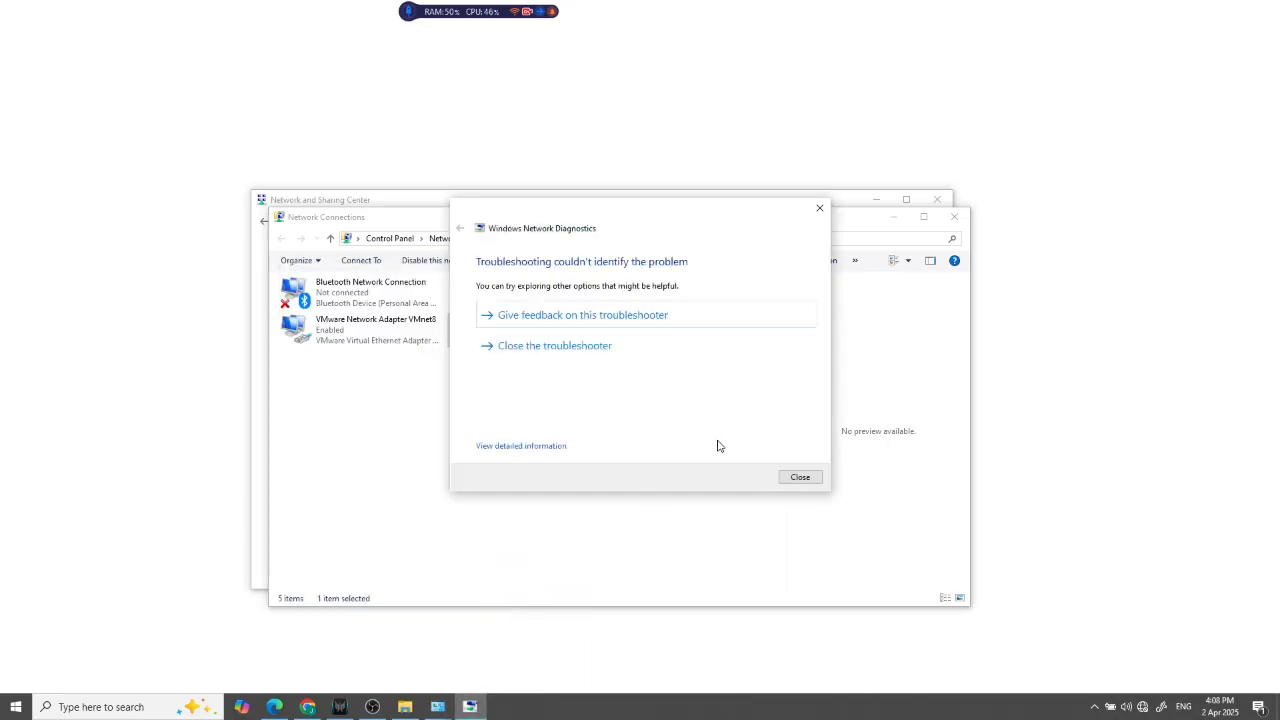
Close the Windows Network Diagnostics troubleshooter and minimize the Network Connections and Network and Sharing Center windows
{"action": "left_click", "coordinate": [780, 478]}
{"action": "left_click", "coordinate": [893, 217]}
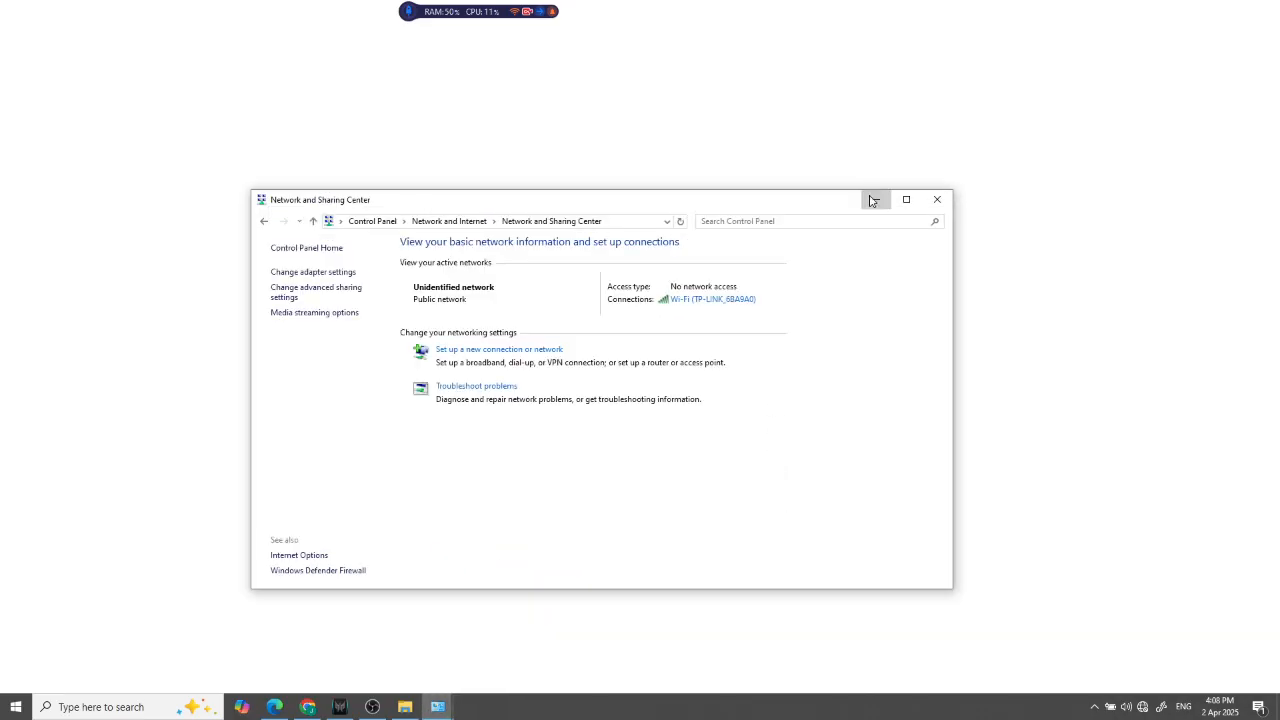
{"action": "left_click", "coordinate": [872, 200]}
Continuously ping 192.168.0.1 from Command Prompt to test the connection, leaving it running minimized
{"action": "key", "text": "super"}
{"action": "type", "text": "cmd"}
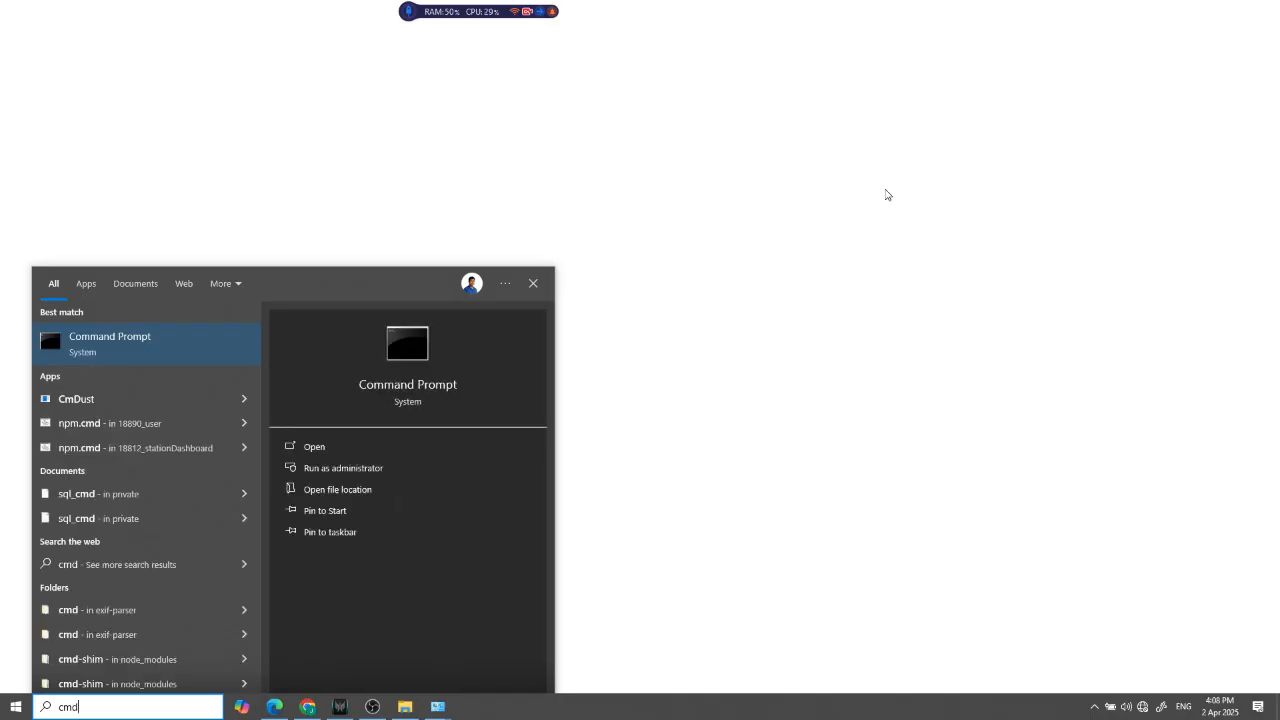
{"action": "key", "text": "Return"}
{"action": "type", "text": "ping 19"}
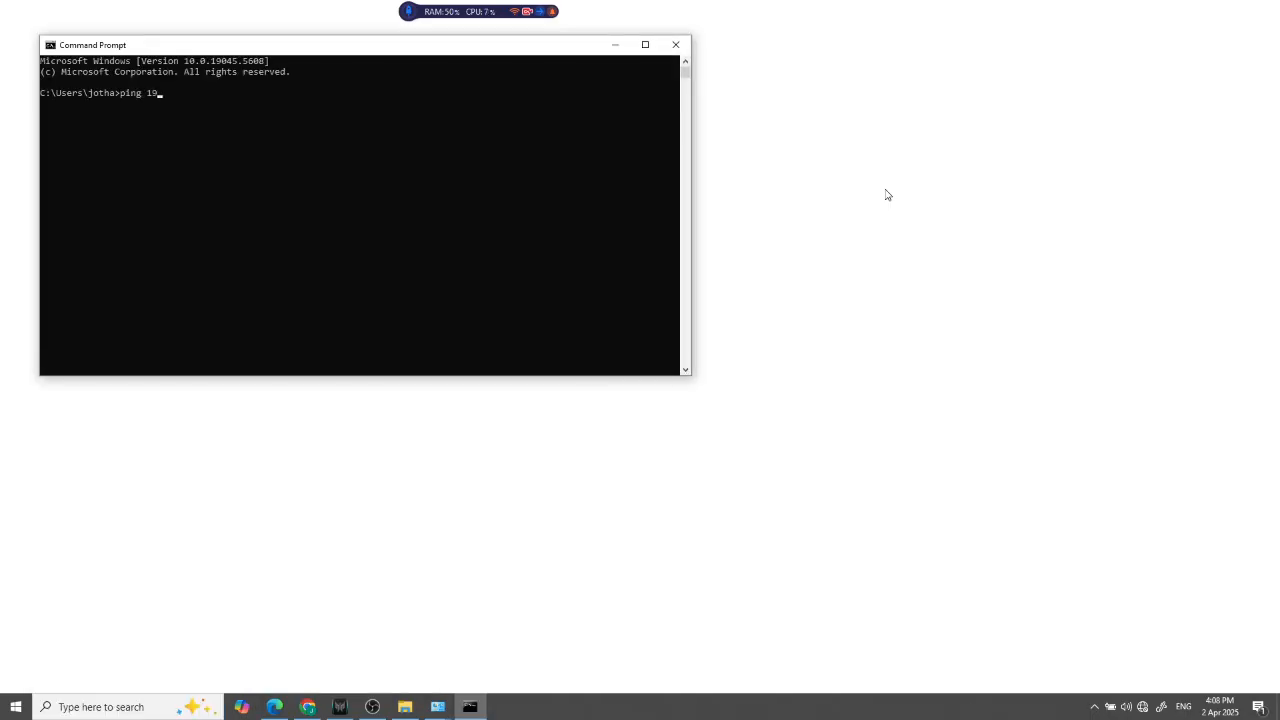
{"action": "type", "text": "2.168.0.1 -t"}
{"action": "key", "text": "Return"}
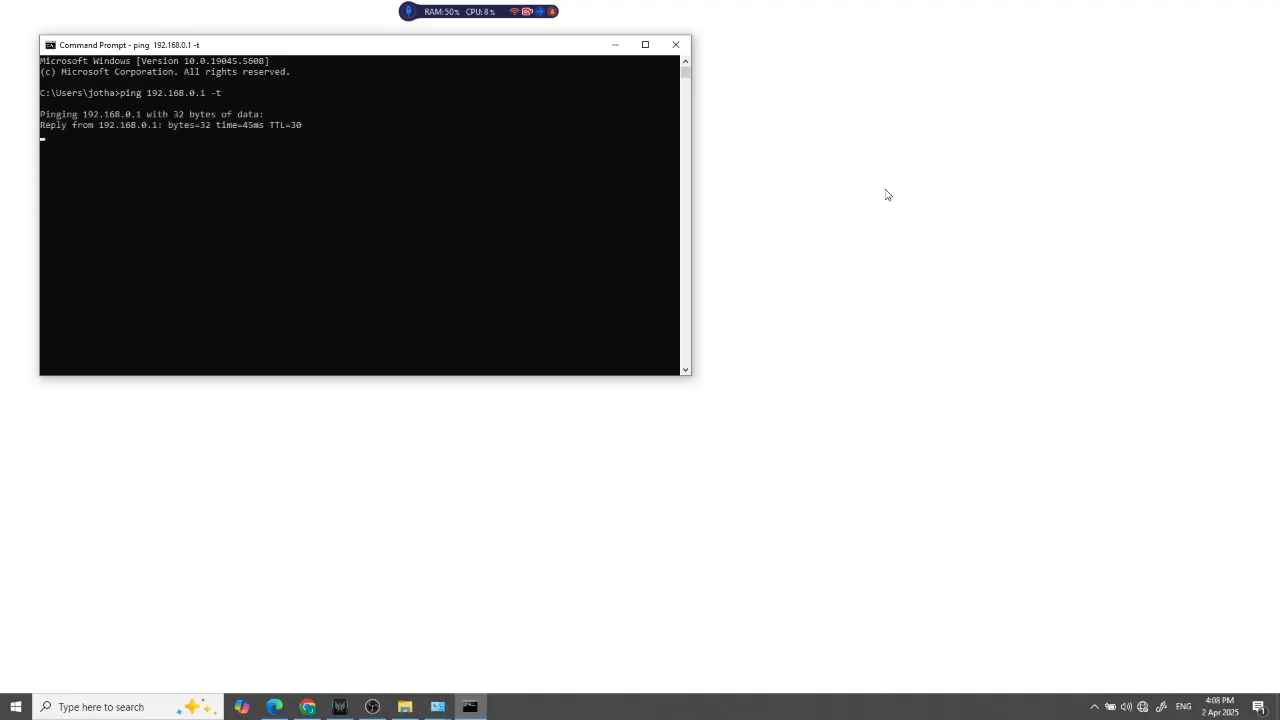
{"action": "left_click", "coordinate": [610, 45]}
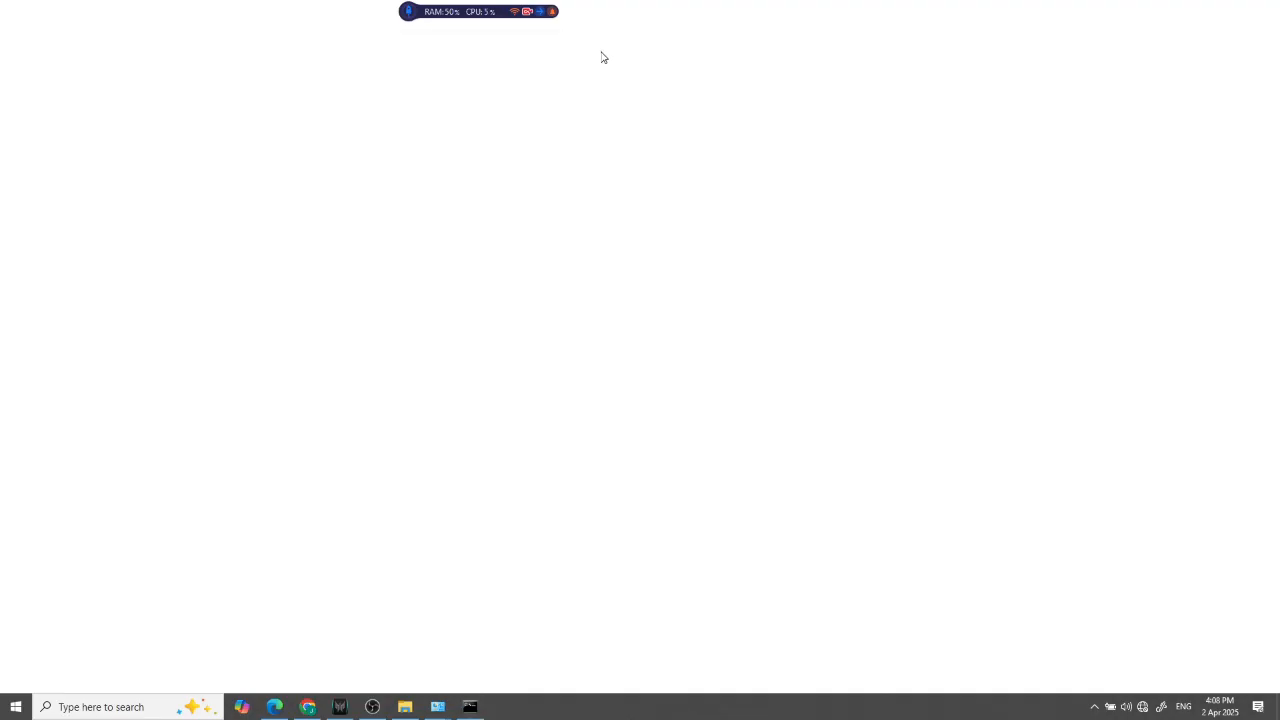
Switch to TIA Portal V16 by finding and launching it
{"action": "key", "text": "super"}
{"action": "type", "text": "tia"}
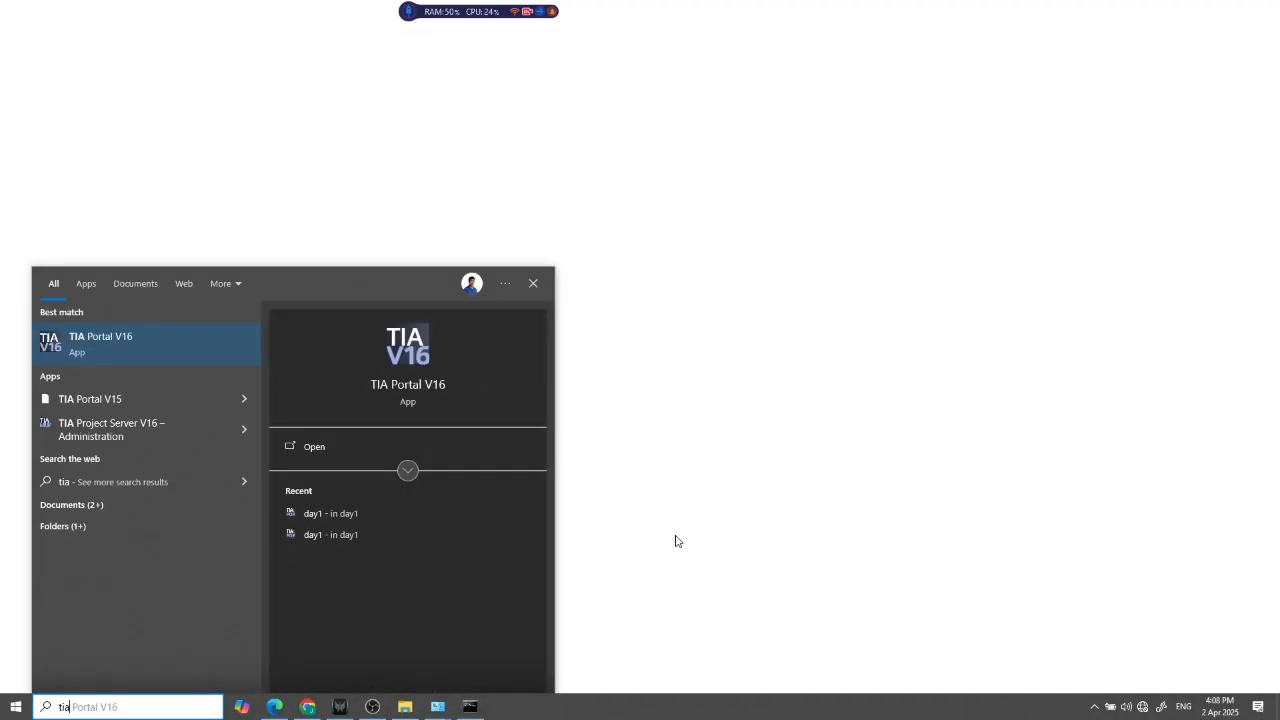
{"action": "key", "text": "Return"}
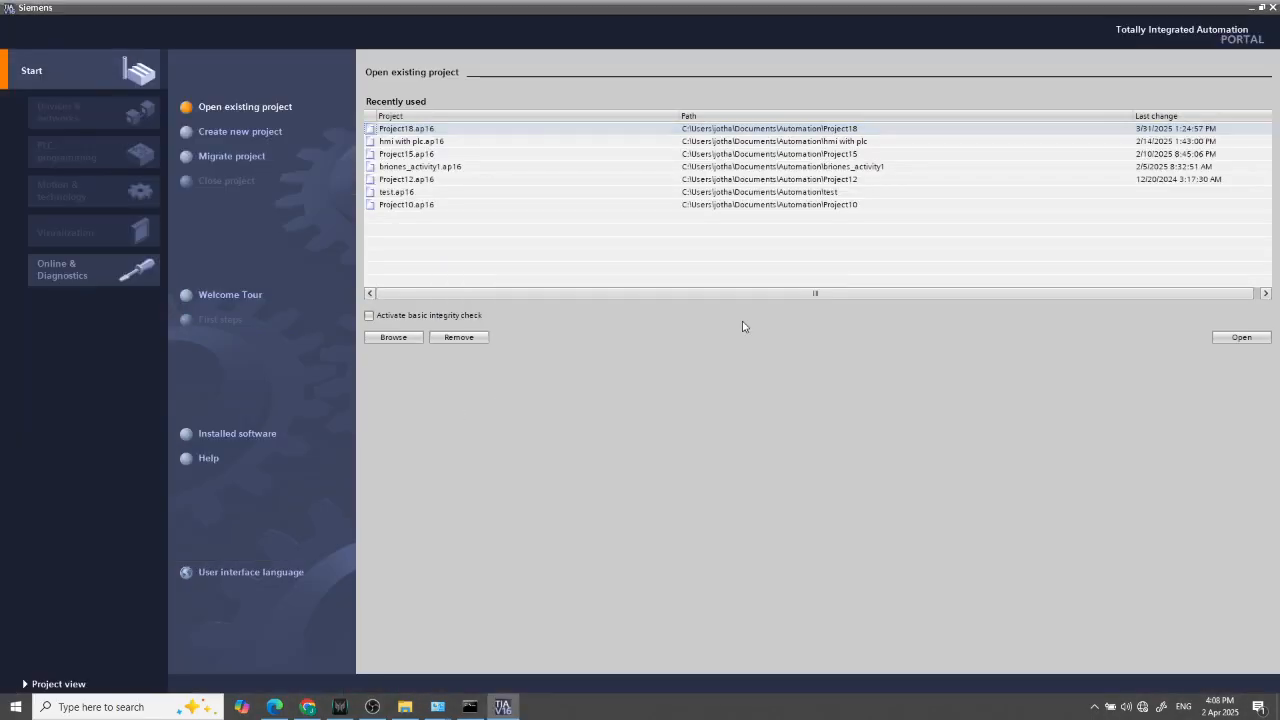
Create a new project named test111, adding 111 to the initially tried name test
{"action": "left_click", "coordinate": [210, 137]}
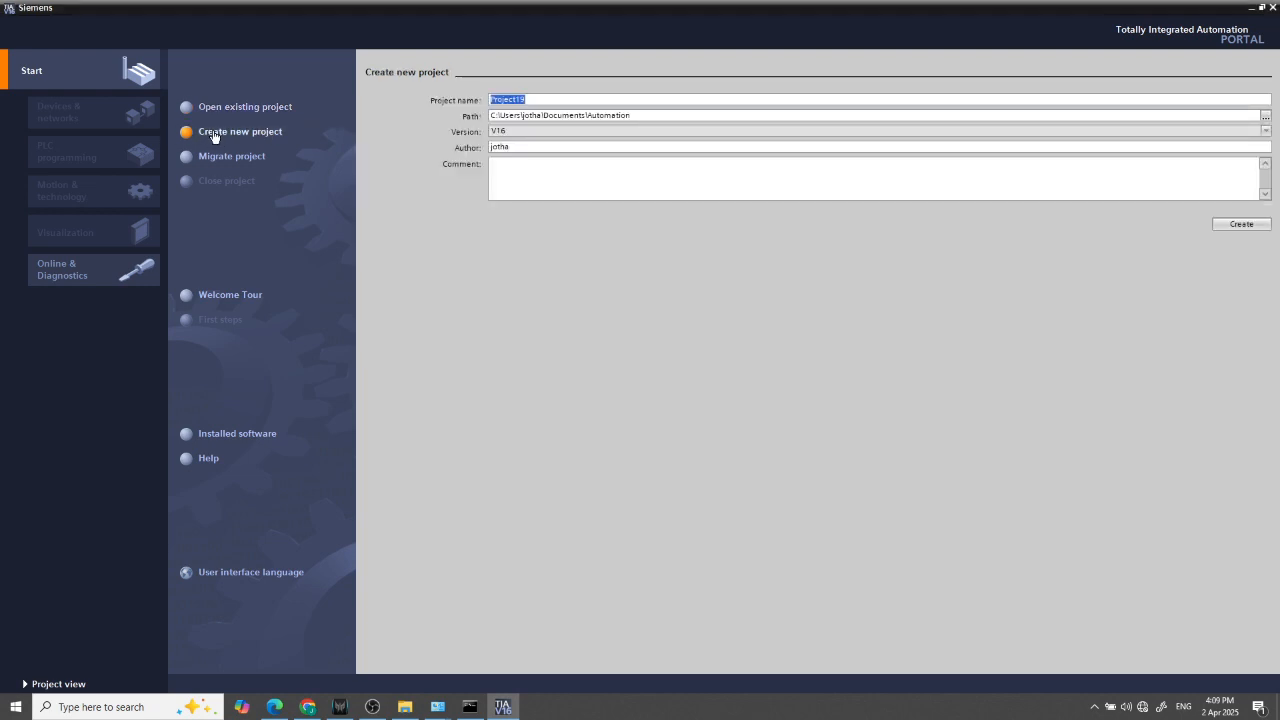
{"action": "type", "text": "t"}
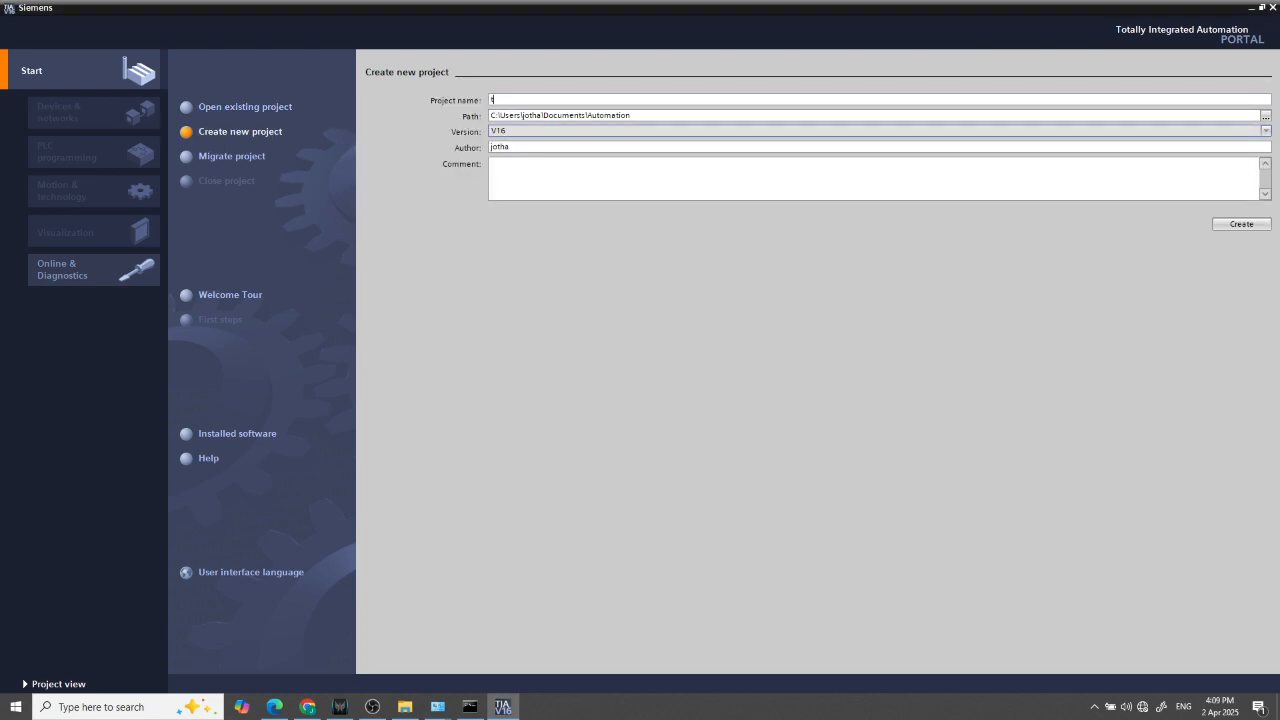
{"action": "type", "text": "iaest"}
{"action": "left_click", "coordinate": [1242, 224]}
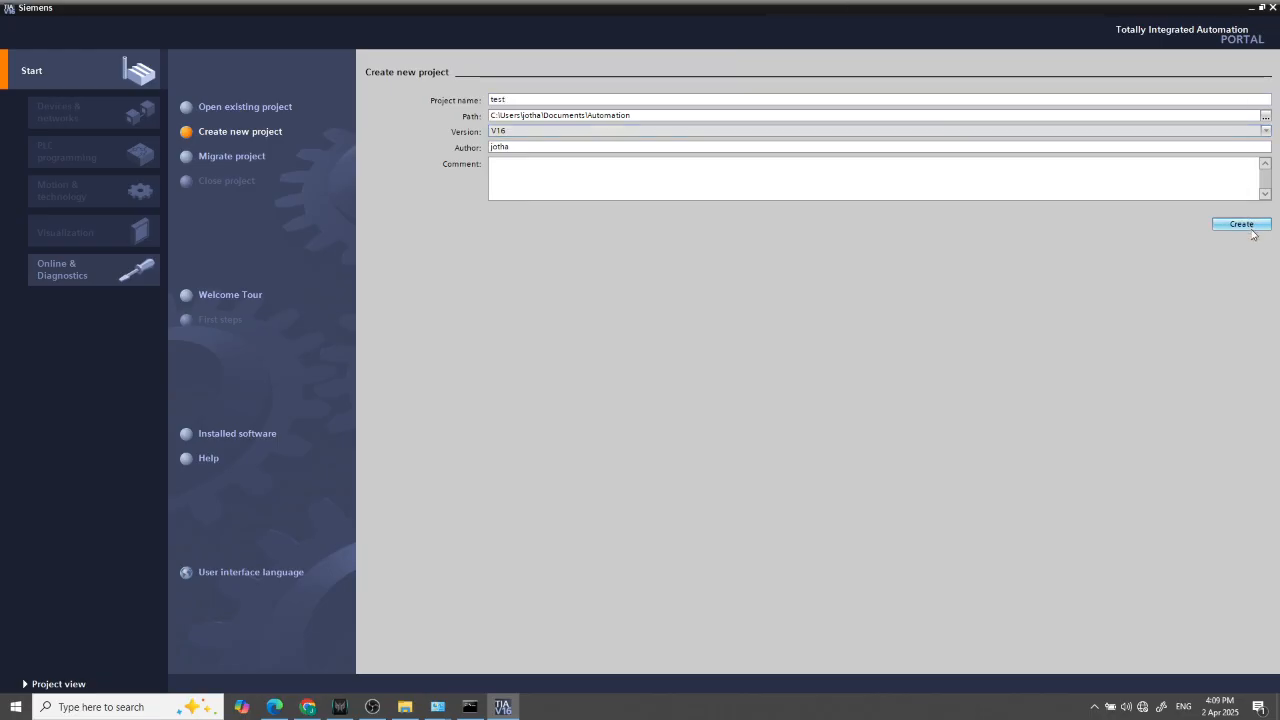
{"action": "key", "text": "Return"}
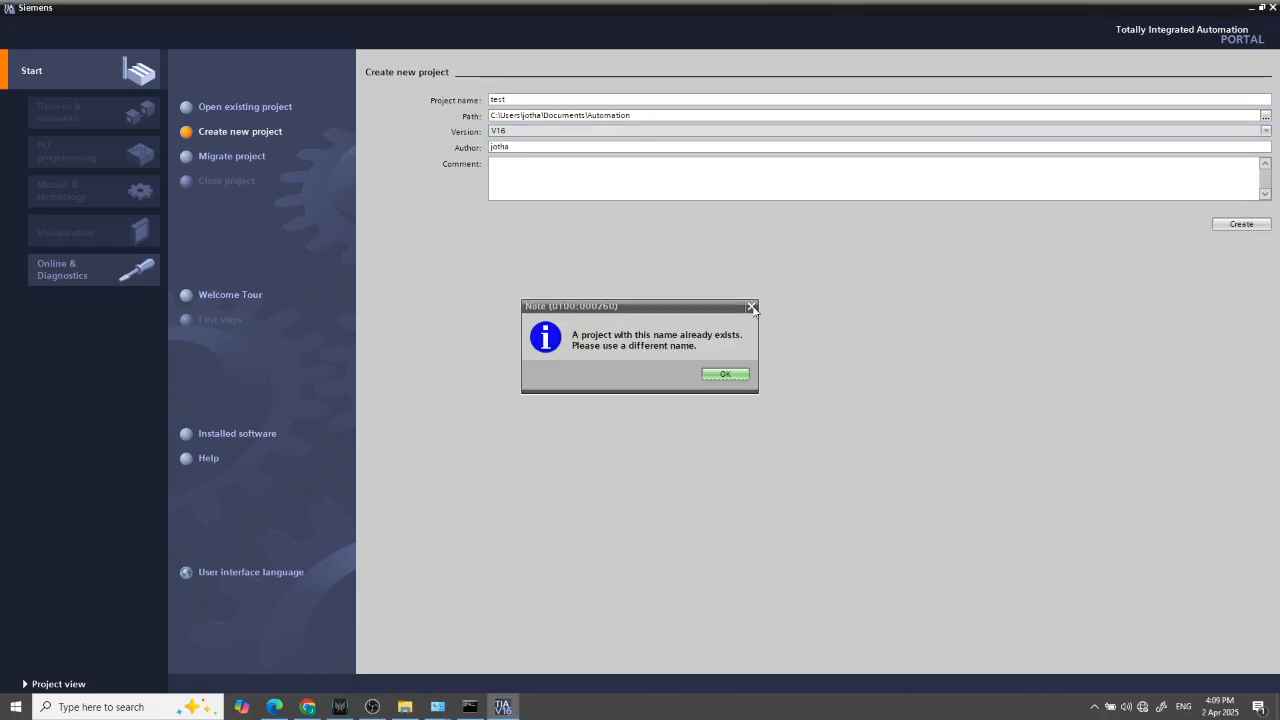
{"action": "type", "text": "111"}
{"action": "left_click", "coordinate": [1228, 226]}
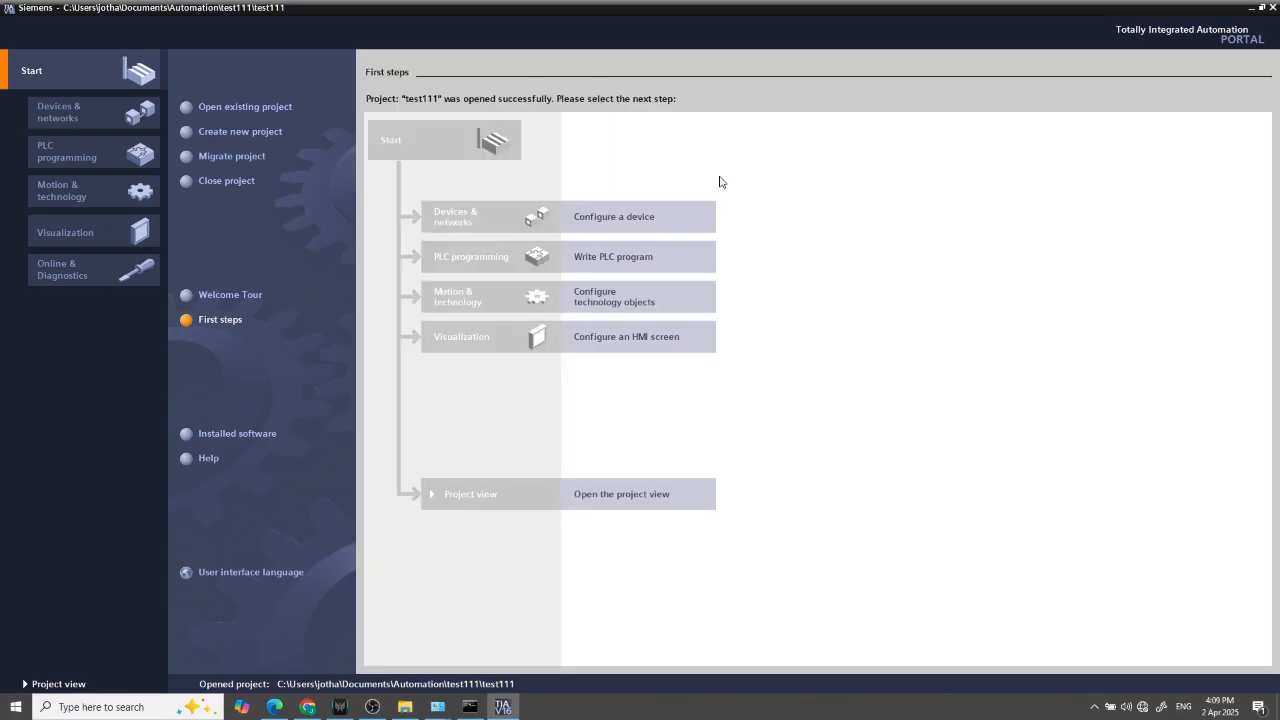
In the project view, add a SIMATIC S7-300 CPU 315-2 PN/DP controller, article 6ES7 315-2EH14-0AB0, version V3.2
{"action": "left_click", "coordinate": [590, 494]}
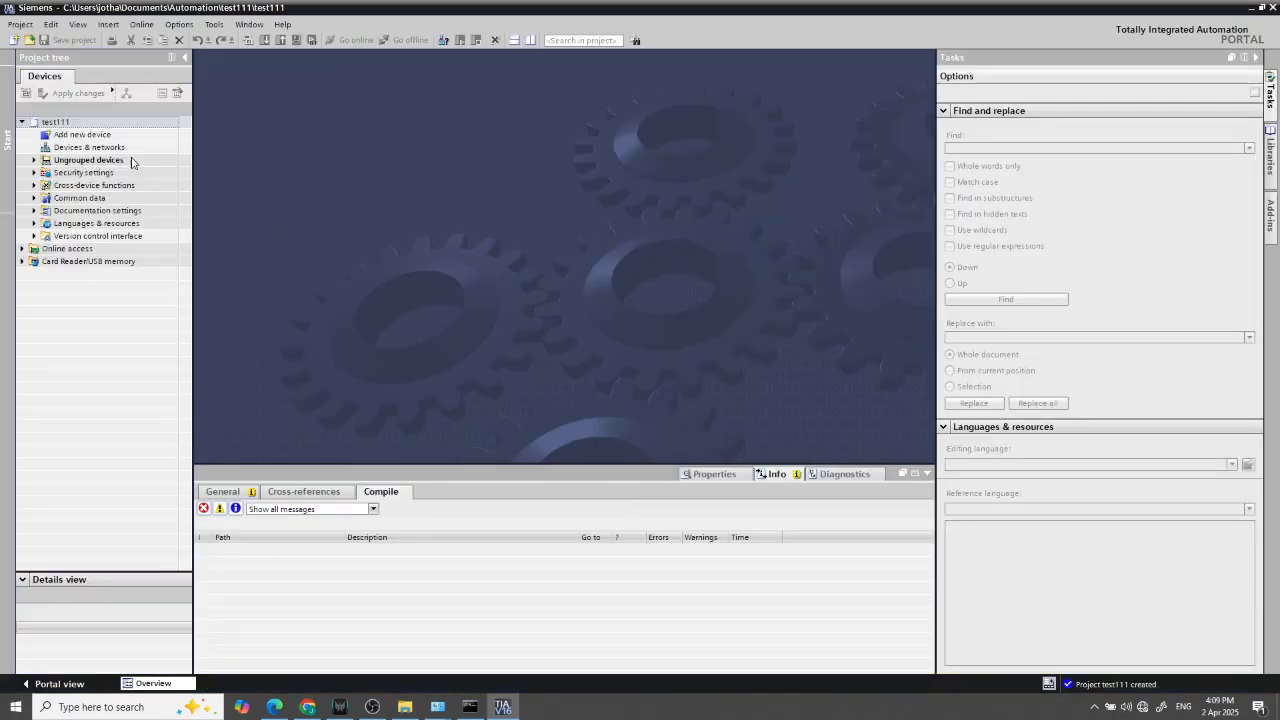
{"action": "left_click", "coordinate": [95, 139]}
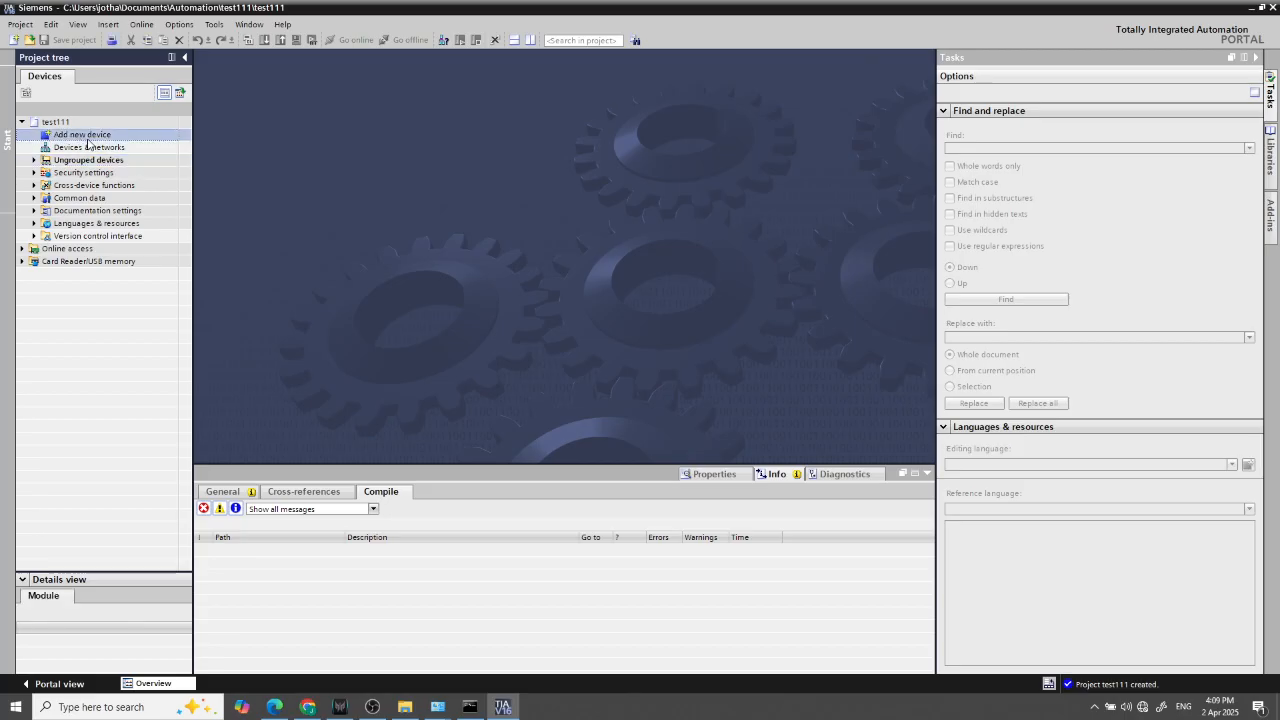
{"action": "double_click", "coordinate": [83, 133]}
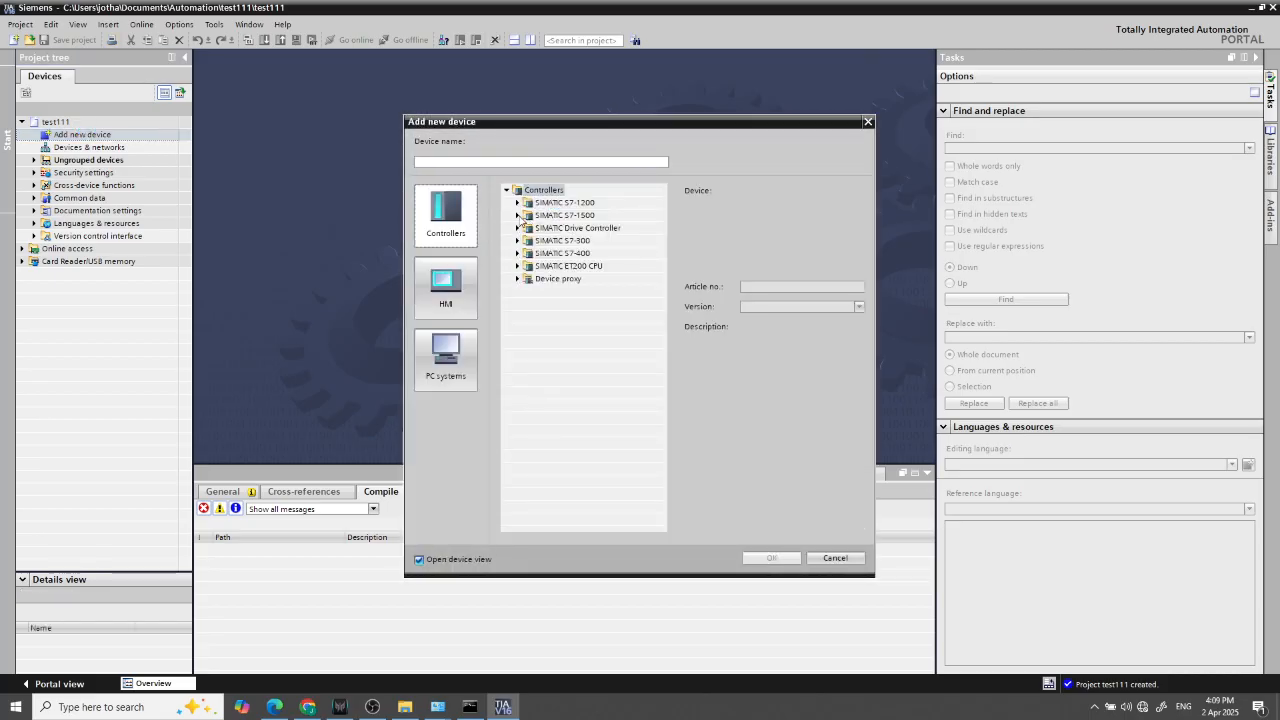
{"action": "left_click", "coordinate": [560, 203]}
{"action": "left_click", "coordinate": [562, 241]}
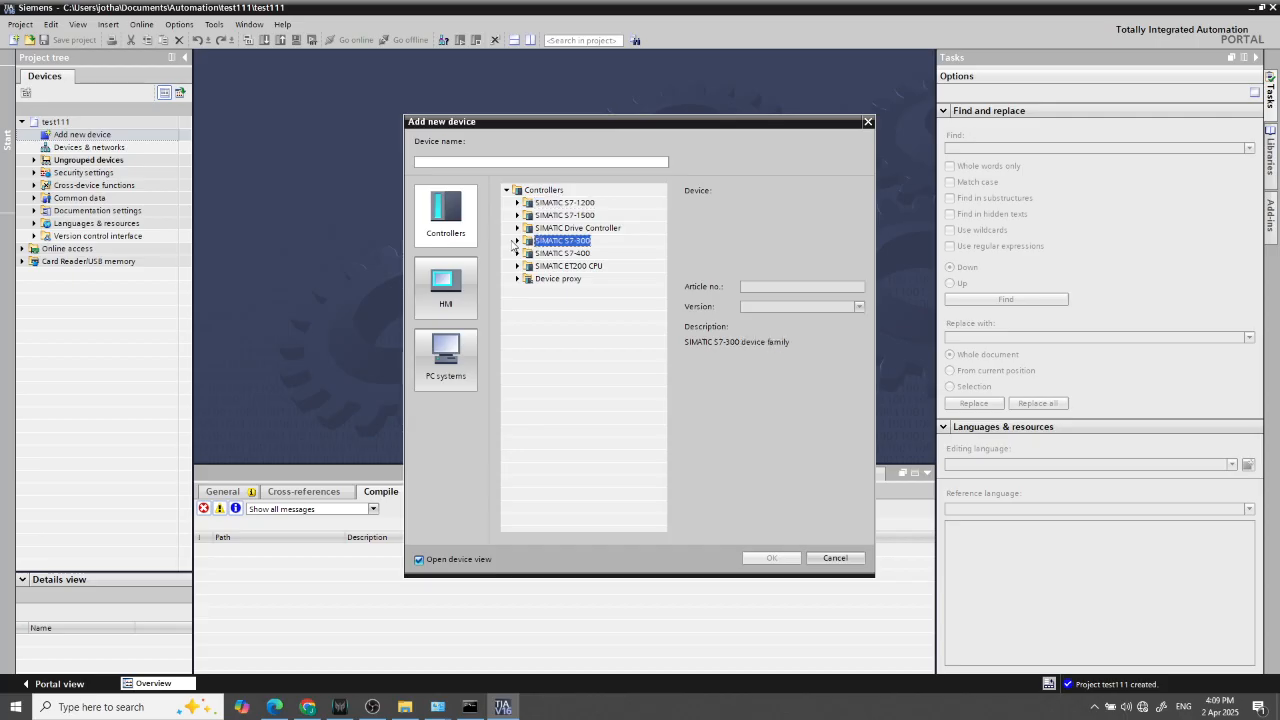
{"action": "left_click", "coordinate": [517, 241]}
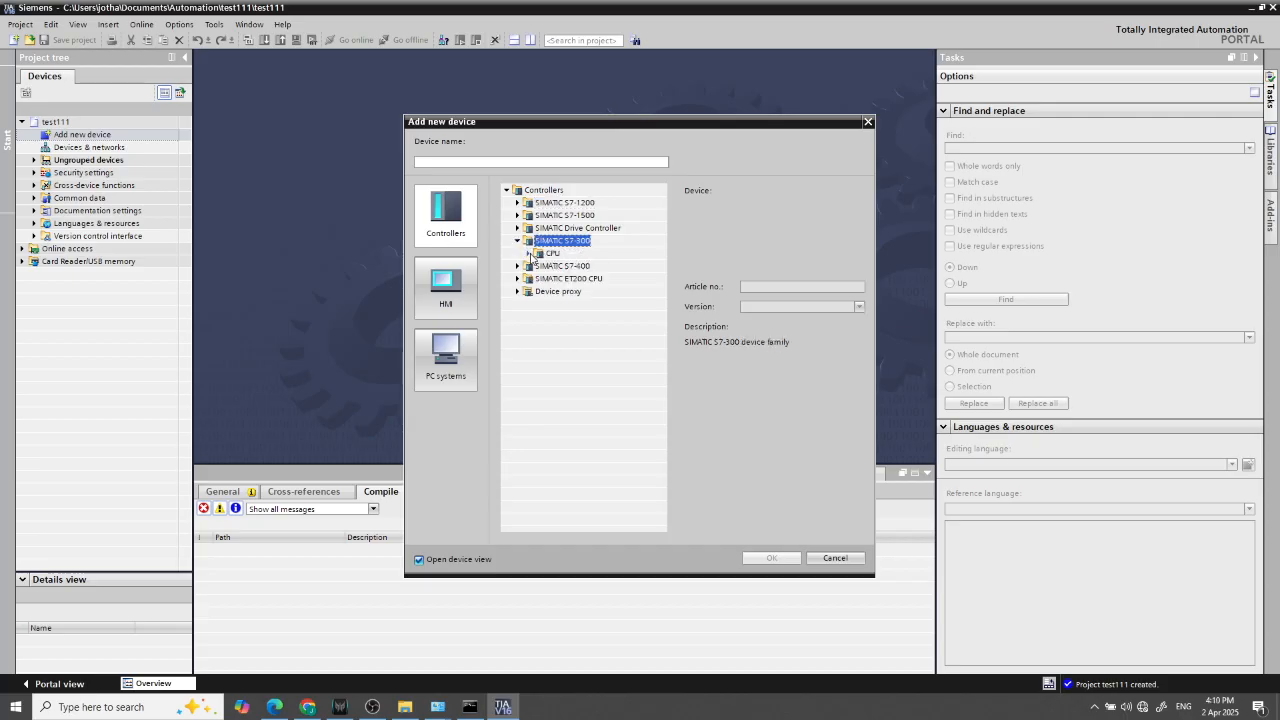
{"action": "left_click", "coordinate": [530, 254]}
{"action": "left_click", "coordinate": [579, 380]}
{"action": "left_click", "coordinate": [584, 393]}
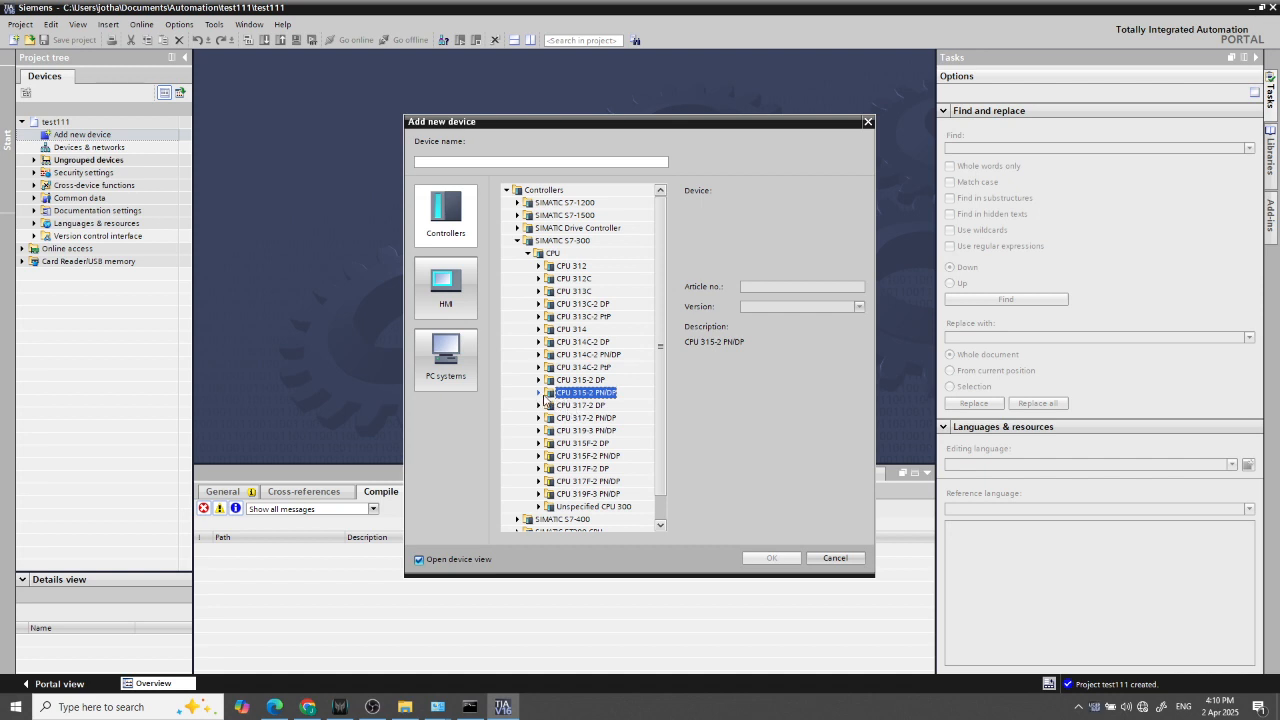
{"action": "left_click", "coordinate": [537, 393]}
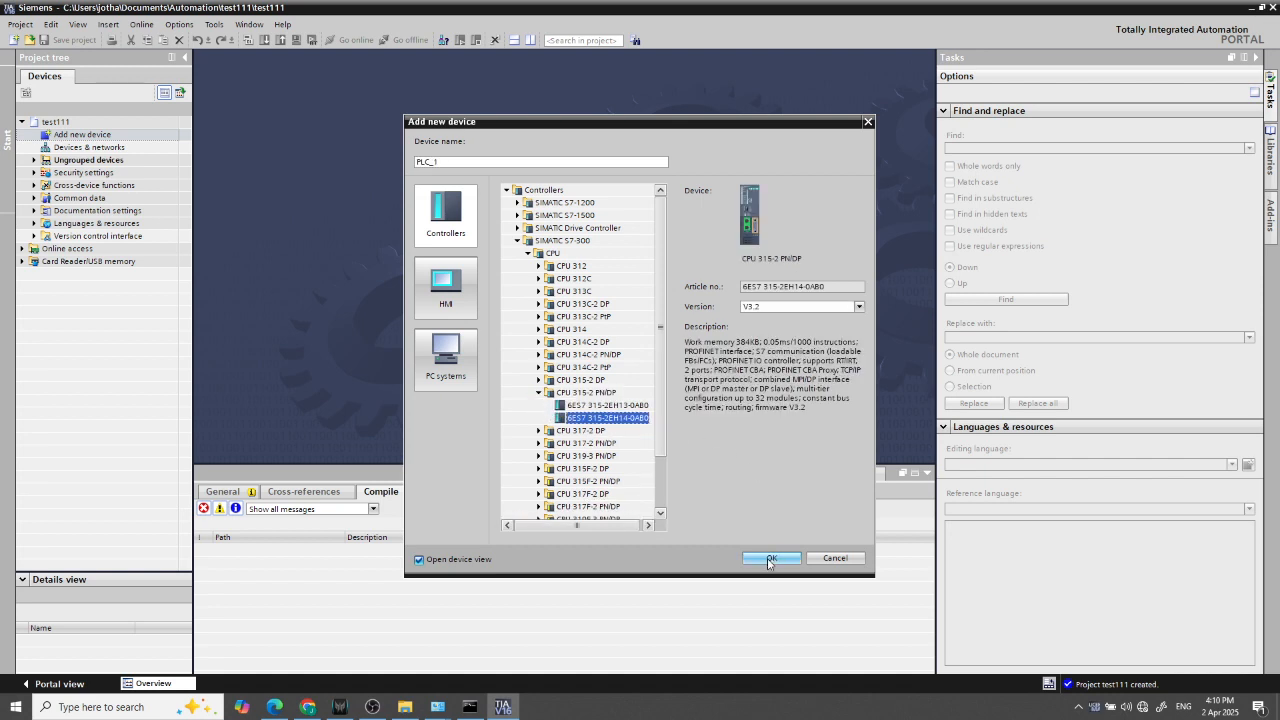
{"action": "left_click", "coordinate": [770, 558]}
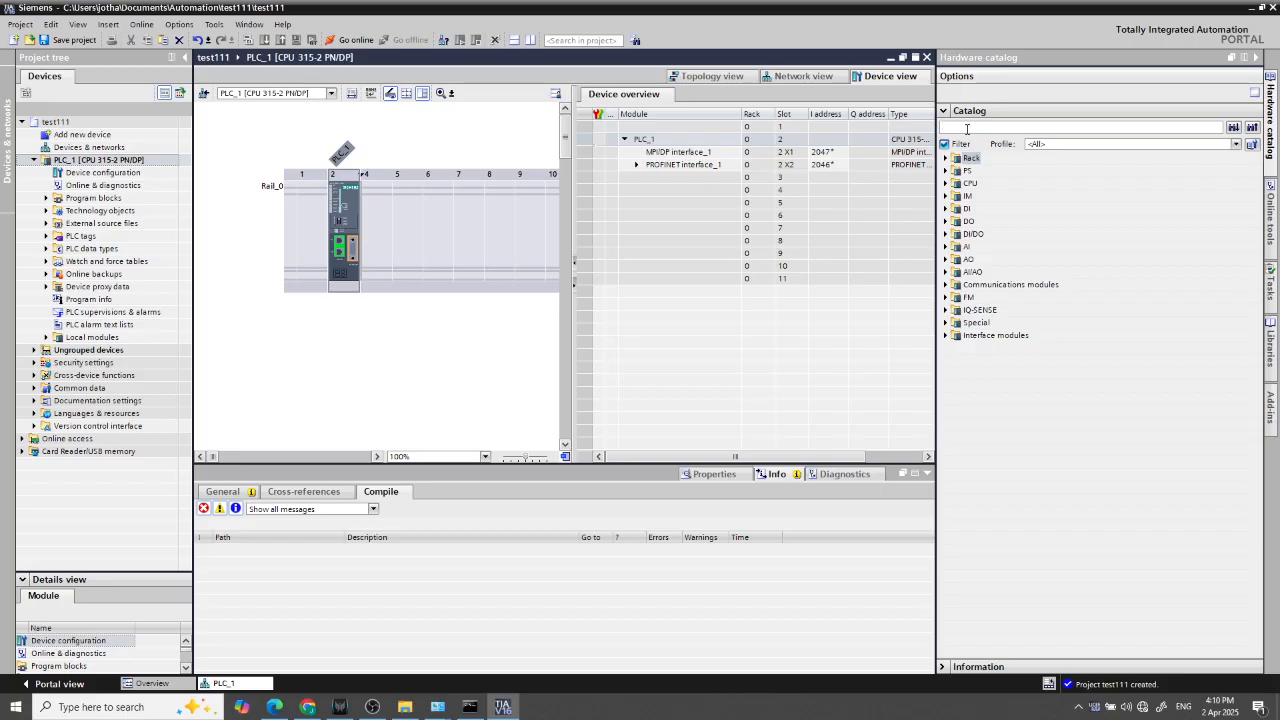
Search the hardware catalog for 1bh02 and add two DI 16x24VDC modules 6ES7 321-1BH02-0AA0 in slots 4 and 5
{"action": "type", "text": "02"}
{"action": "key", "text": "Return"}
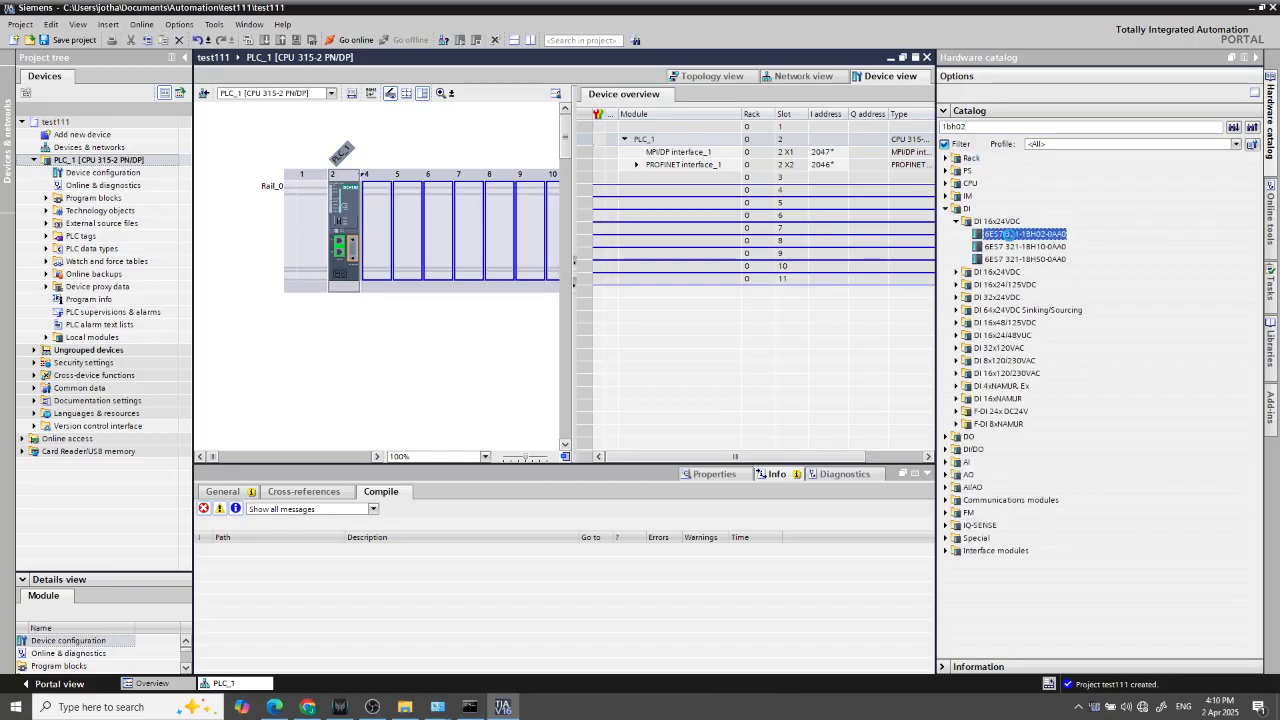
{"action": "double_click", "coordinate": [1010, 236]}
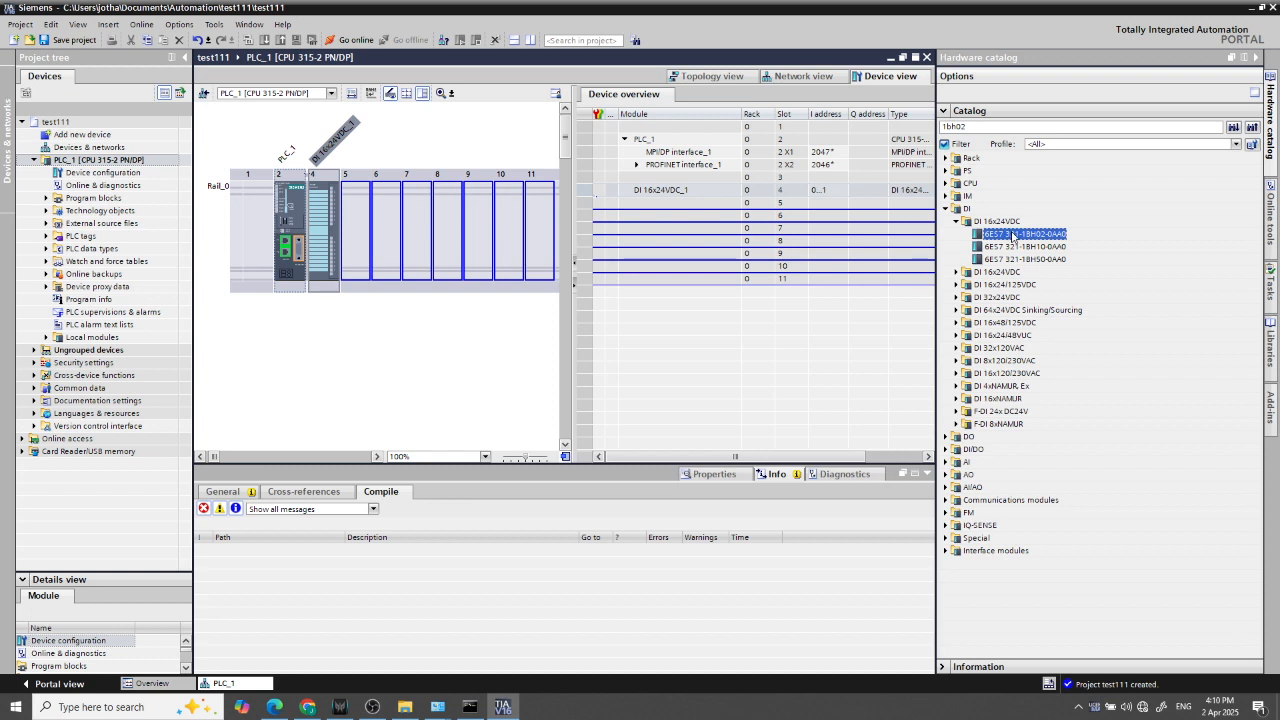
{"action": "double_click", "coordinate": [1012, 236]}
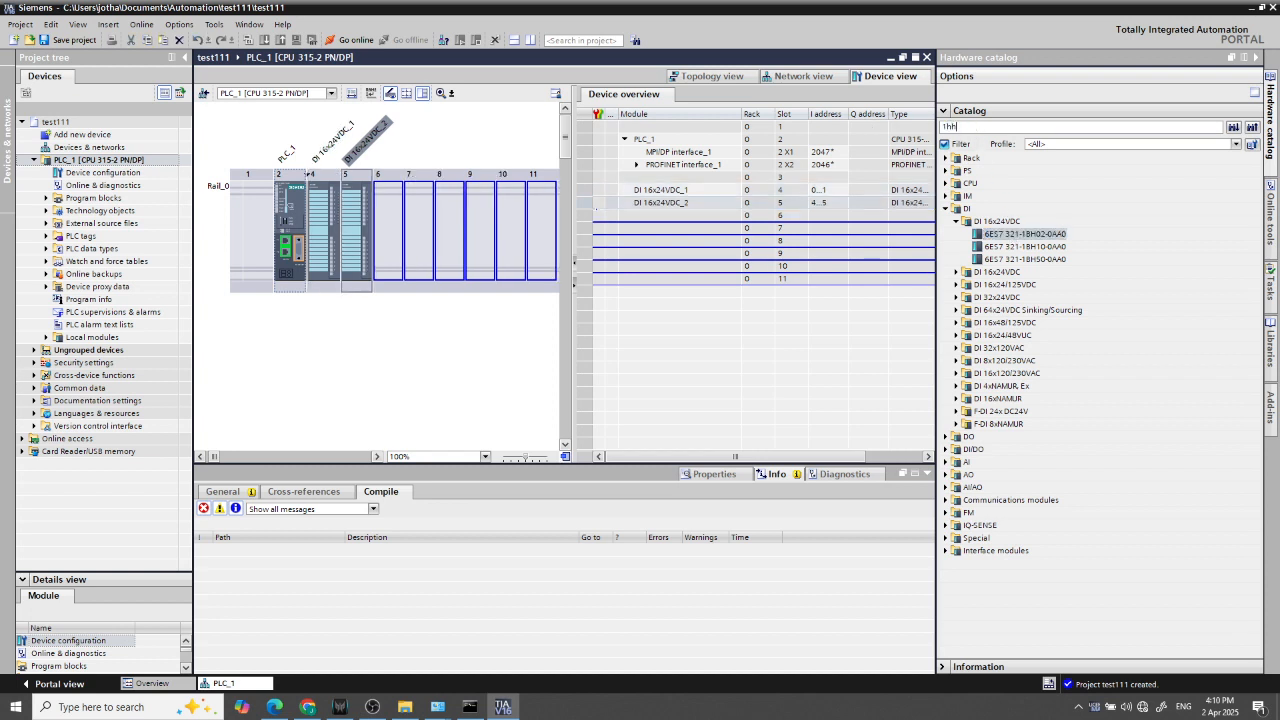
Search the hardware catalog for 1hh01 and add two DO 16xRelay modules 6ES7 322-1HH01-0AA0 in slots 6 and 7
{"action": "key", "text": "Return"}
{"action": "double_click", "coordinate": [1010, 627]}
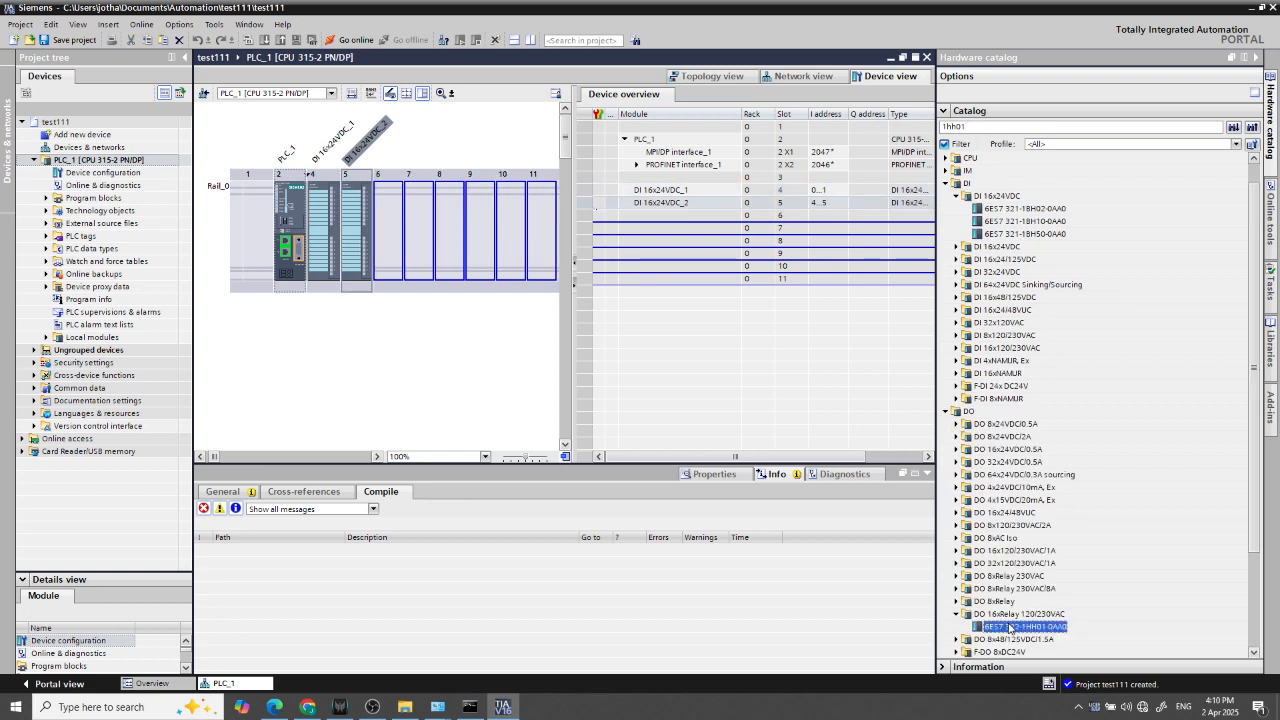
{"action": "double_click", "coordinate": [1010, 627]}
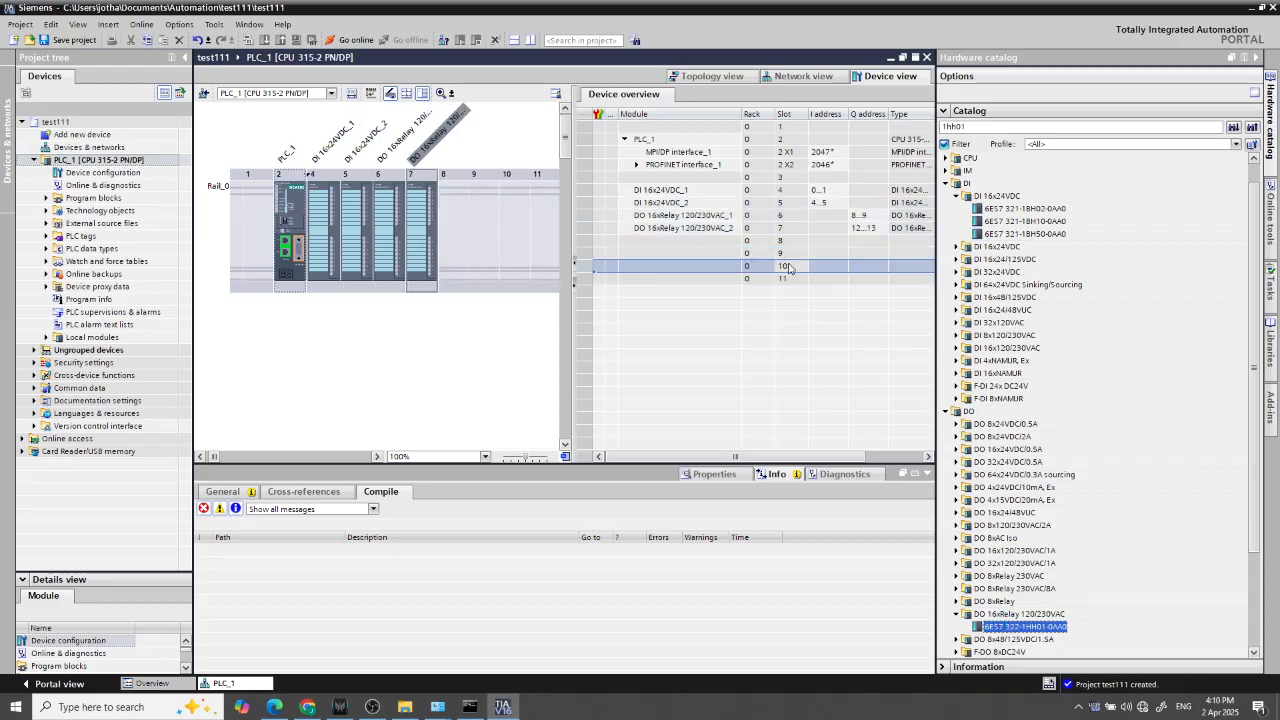
Set the start input address of the second digital input module in slot 5 to 2
{"action": "left_click", "coordinate": [828, 205]}
{"action": "left_click", "coordinate": [828, 193]}
{"action": "left_click", "coordinate": [828, 205]}
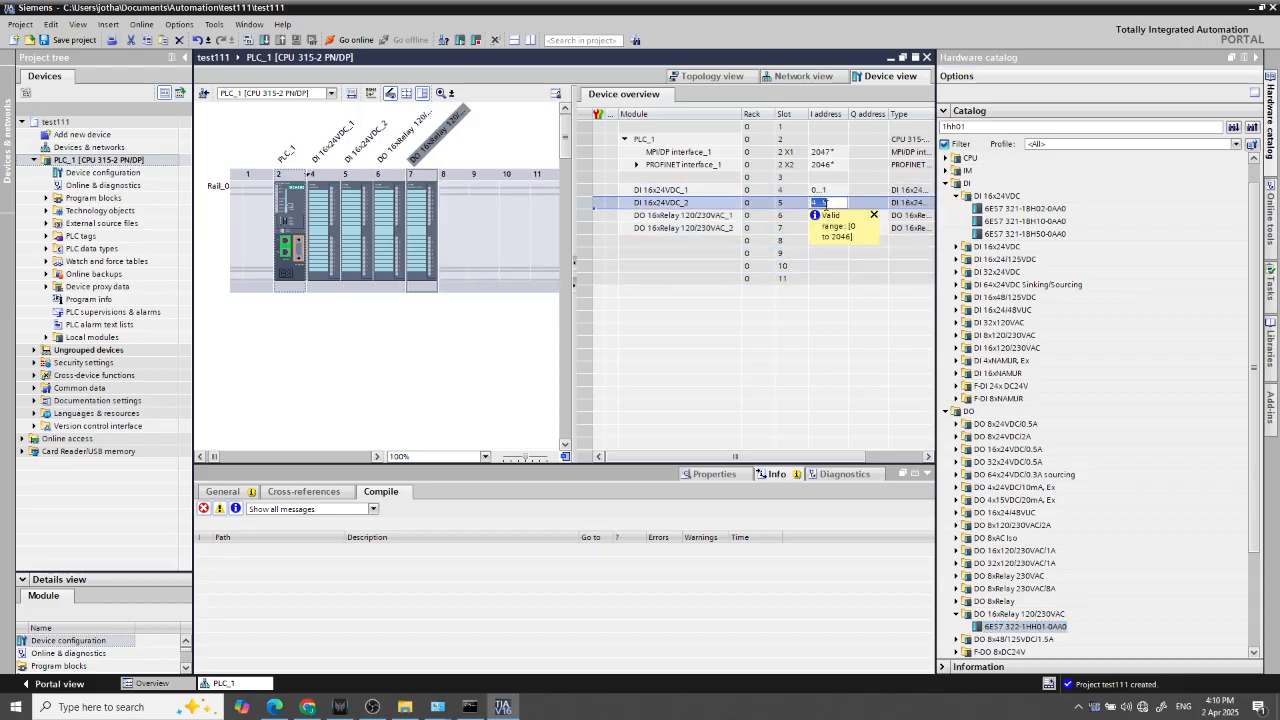
{"action": "type", "text": "2"}
{"action": "left_click", "coordinate": [855, 181]}
Set the start output addresses of the relay output modules to 4 for slot 6 and 6 for slot 7
{"action": "left_click", "coordinate": [866, 215]}
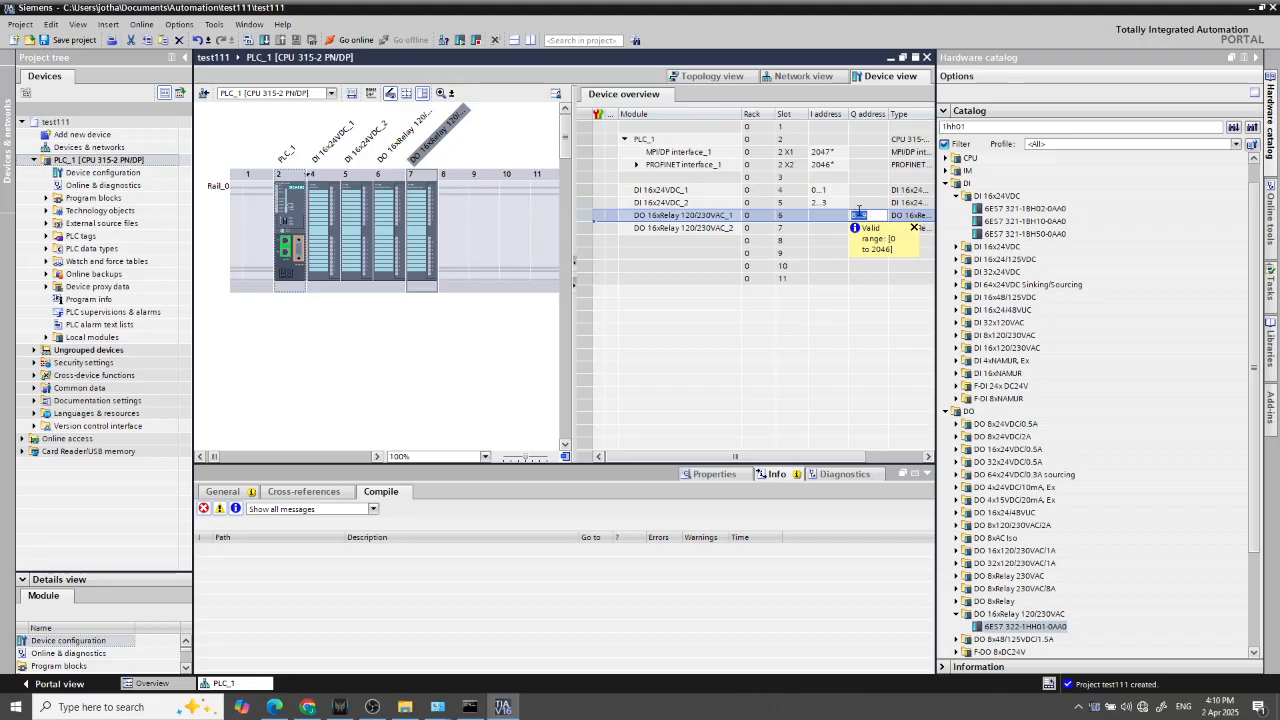
{"action": "type", "text": "4"}
{"action": "left_click", "coordinate": [872, 229]}
{"action": "left_click", "coordinate": [873, 230]}
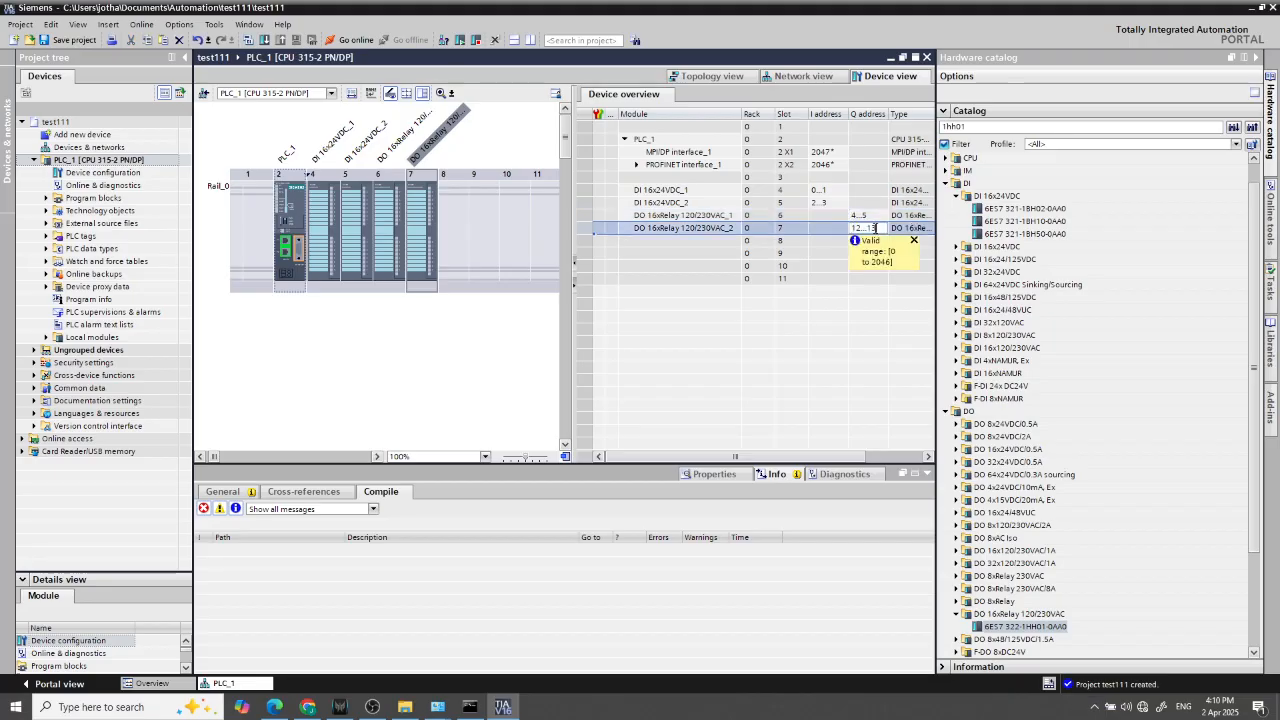
{"action": "type", "text": "6"}
{"action": "key", "text": "Return"}
{"action": "left_click", "coordinate": [684, 279]}
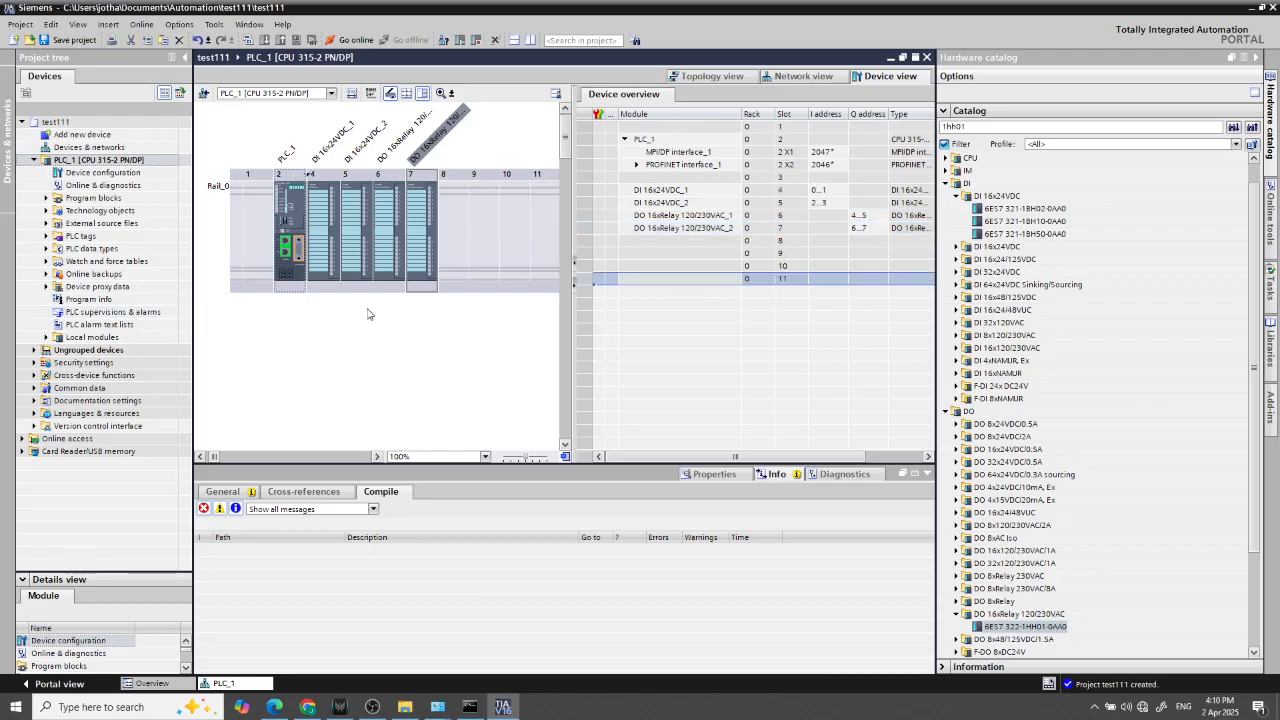
{"action": "left_click", "coordinate": [352, 240]}
Open the Main [OB1] program block of PLC_1 for editing
{"action": "left_click", "coordinate": [68, 199]}
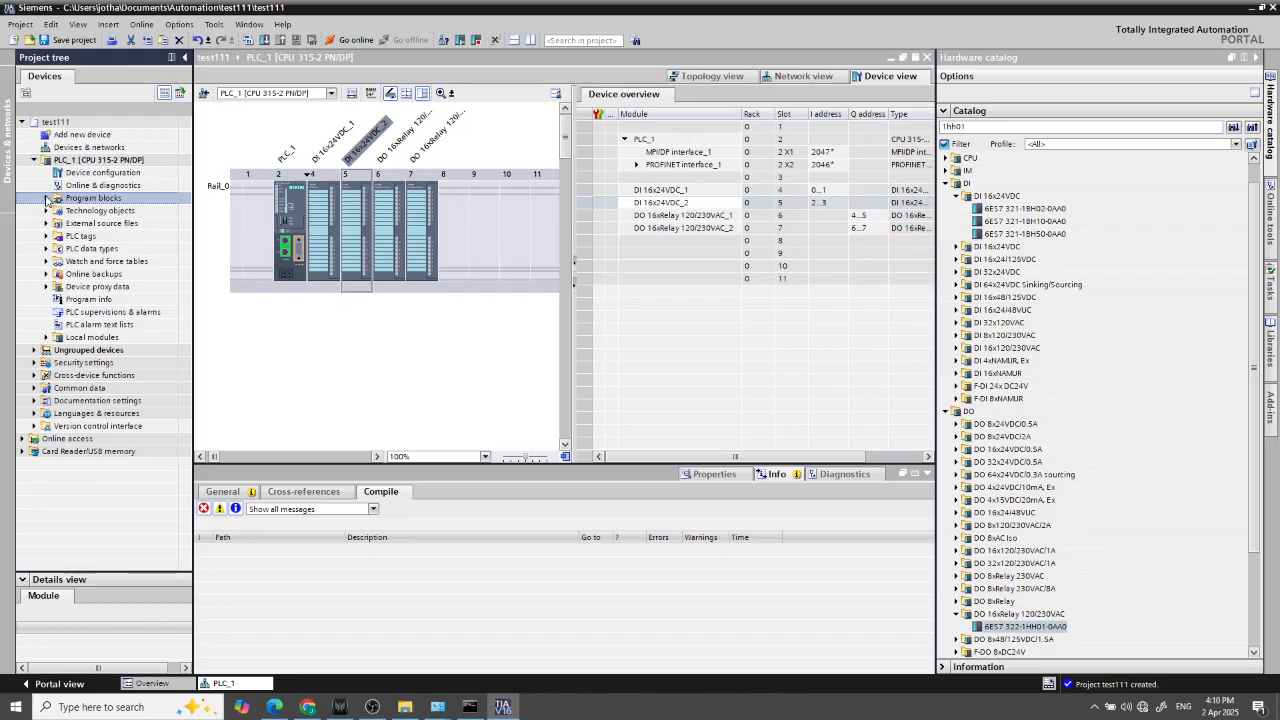
{"action": "left_click", "coordinate": [47, 199]}
{"action": "double_click", "coordinate": [87, 223]}
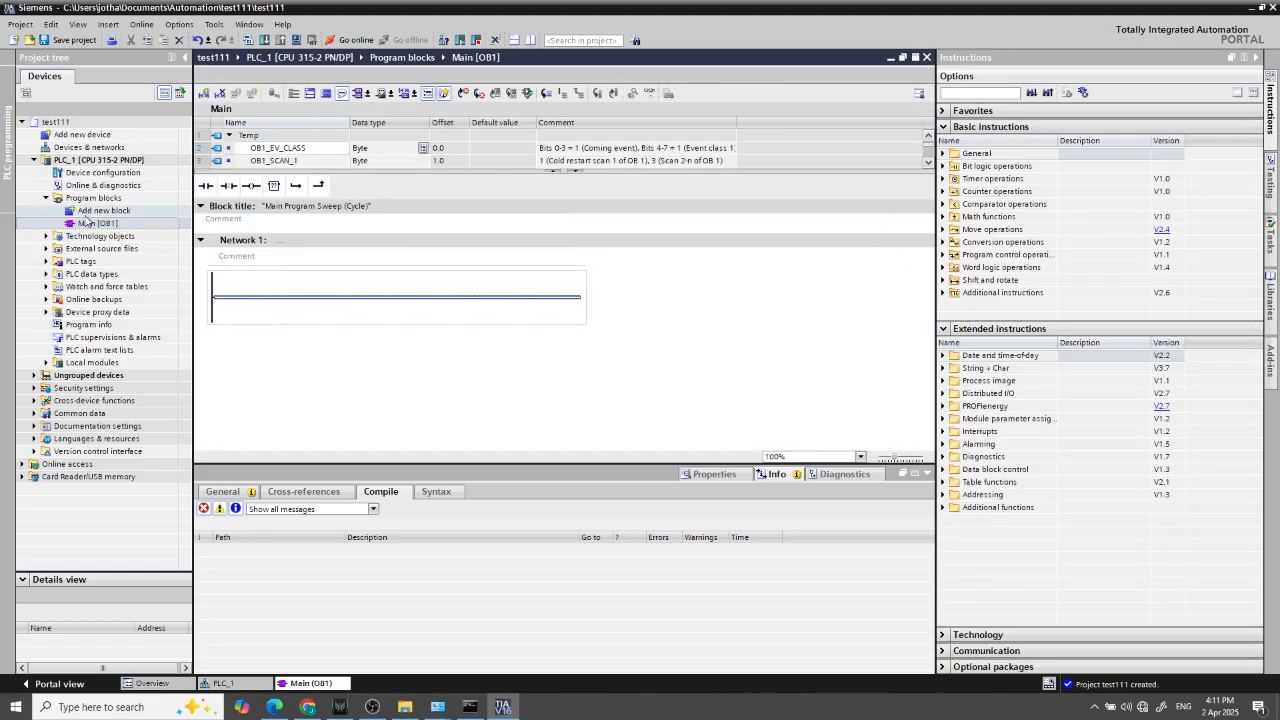
Place a normally open contact, a normally closed contact and an output coil in series in Network 1
{"action": "mouse_move", "coordinate": [205, 185]}
{"action": "left_mouse_down"}
{"action": "mouse_move", "coordinate": [414, 339]}
{"action": "mouse_move", "coordinate": [386, 300]}
{"action": "mouse_move", "coordinate": [300, 266]}
{"action": "left_mouse_up"}
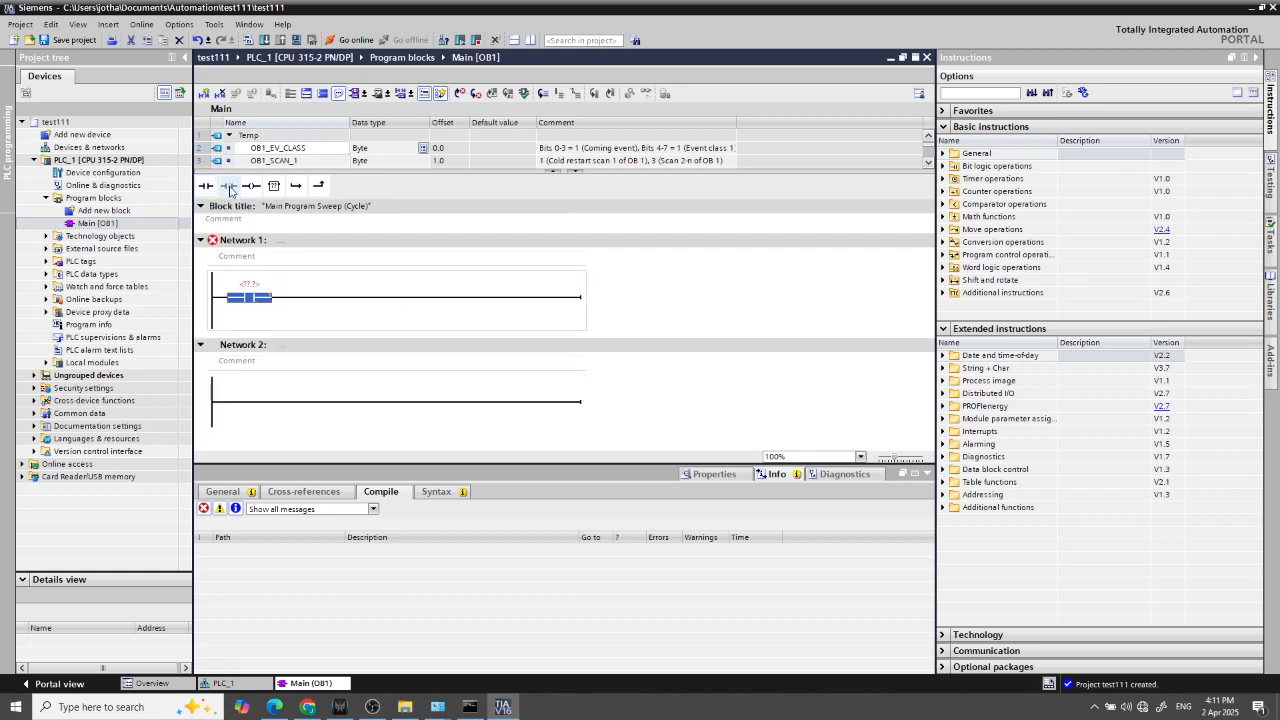
{"action": "left_click_drag", "start_coordinate": [251, 186], "coordinate": [440, 300]}
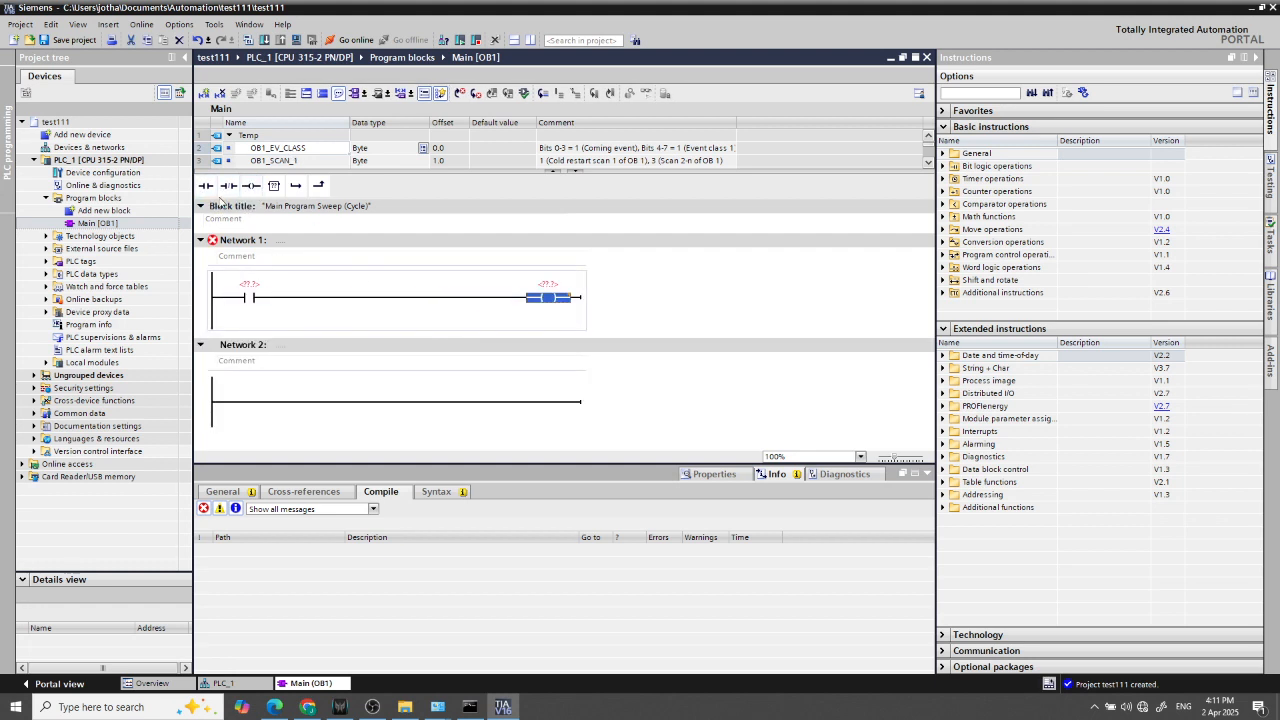
{"action": "left_click_drag", "start_coordinate": [228, 186], "coordinate": [400, 306]}
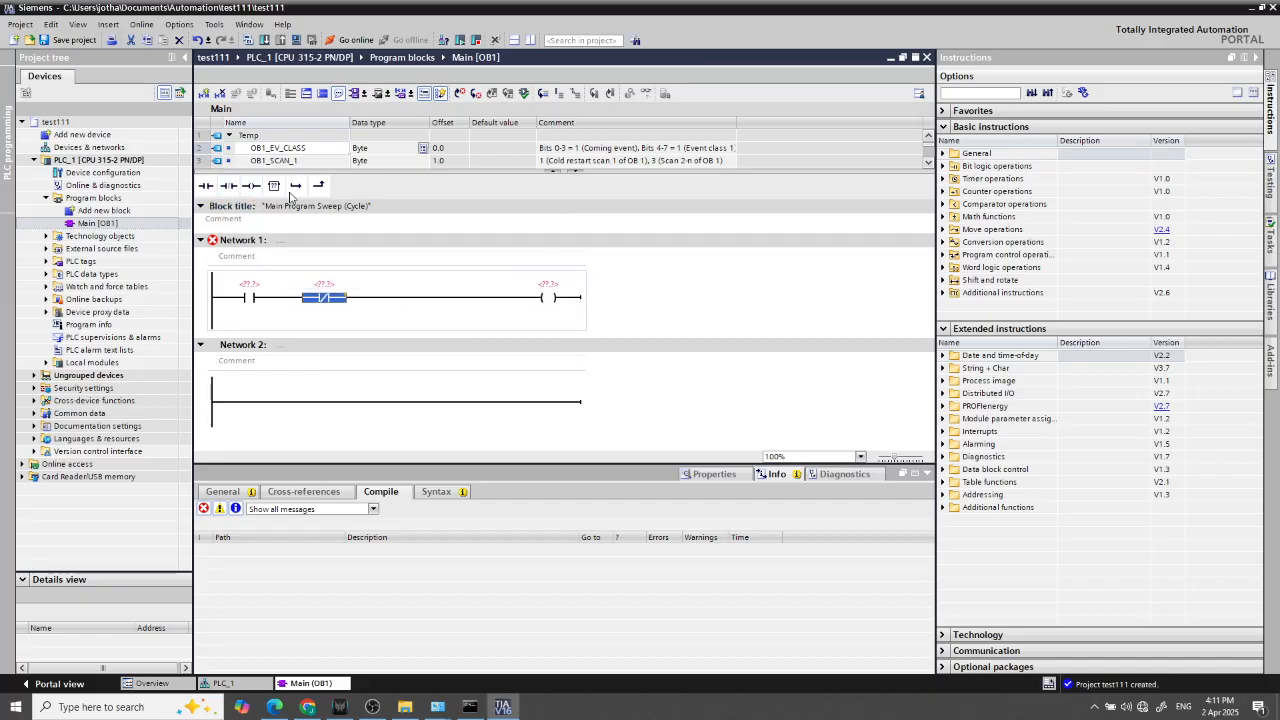
Add a parallel branch with a normally open contact around the first contact, rejoining the rung before the normally closed contact
{"action": "left_click_drag", "start_coordinate": [296, 187], "coordinate": [218, 300]}
{"action": "left_click_drag", "start_coordinate": [206, 188], "coordinate": [240, 334]}
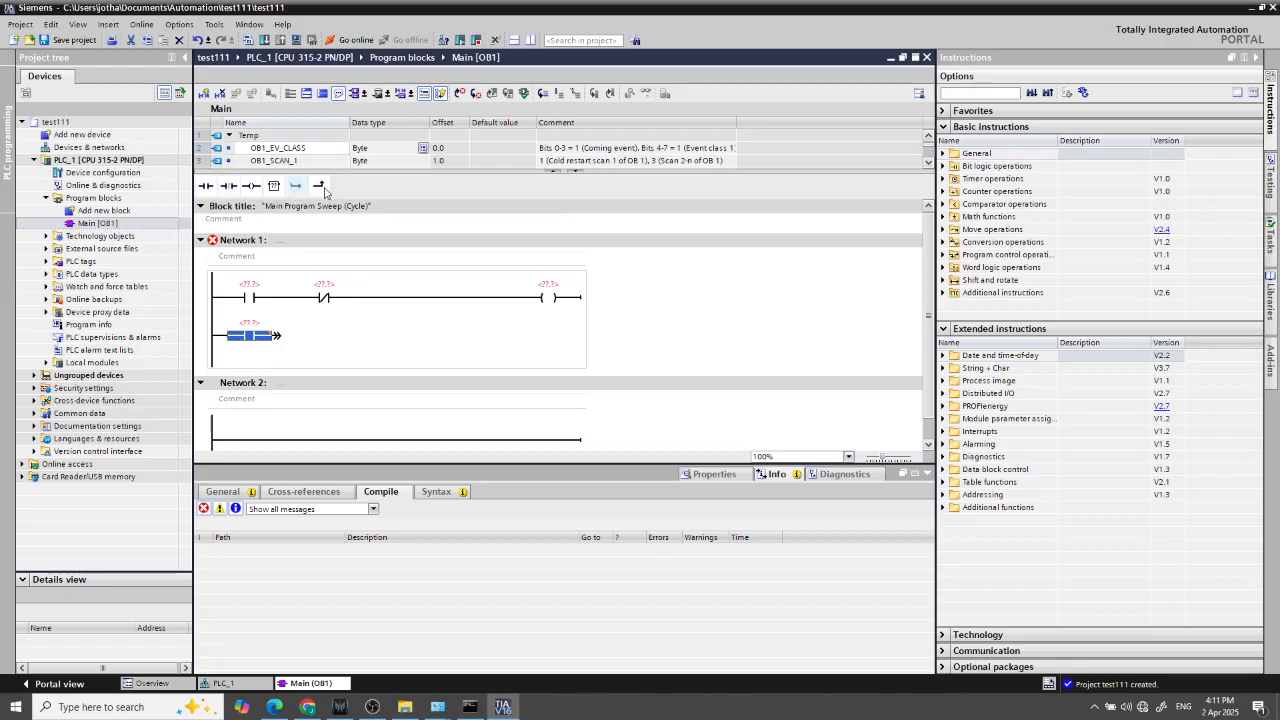
{"action": "left_click_drag", "start_coordinate": [322, 187], "coordinate": [281, 337]}
Assign address I0.0 to the first normally open contact and I0.7 to the normally closed contact
{"action": "left_click", "coordinate": [248, 286]}
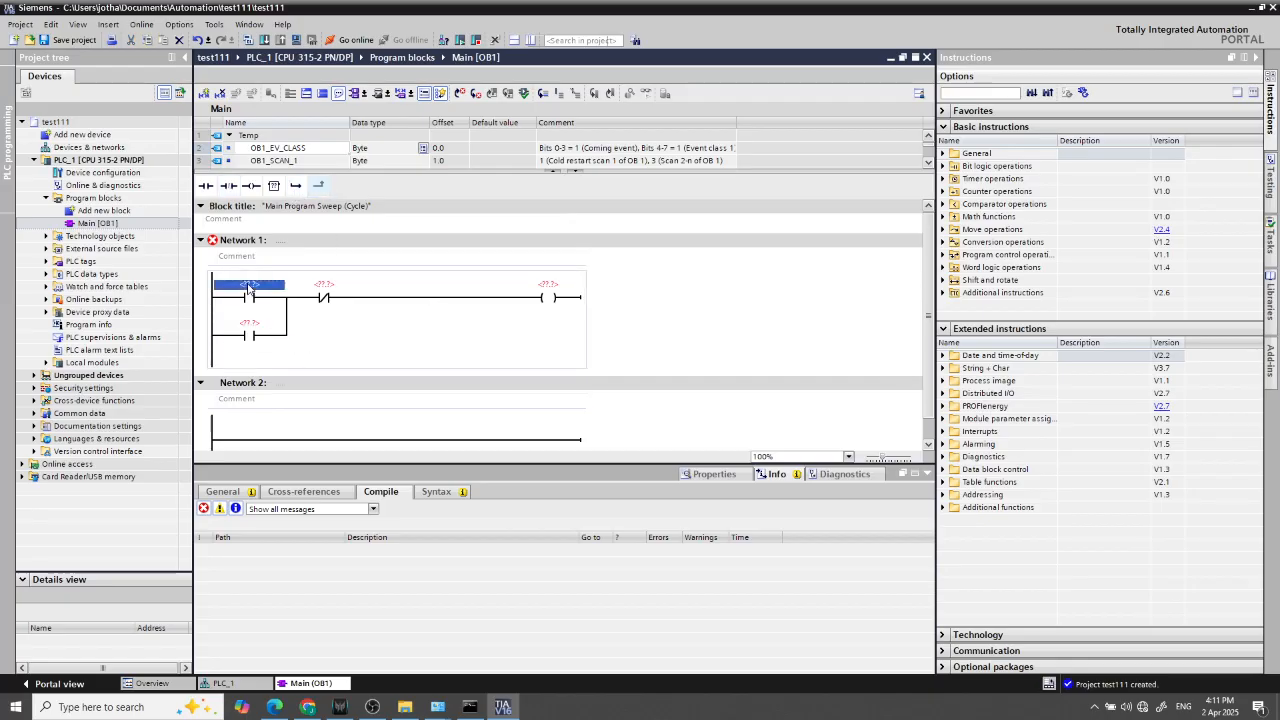
{"action": "left_click", "coordinate": [248, 286]}
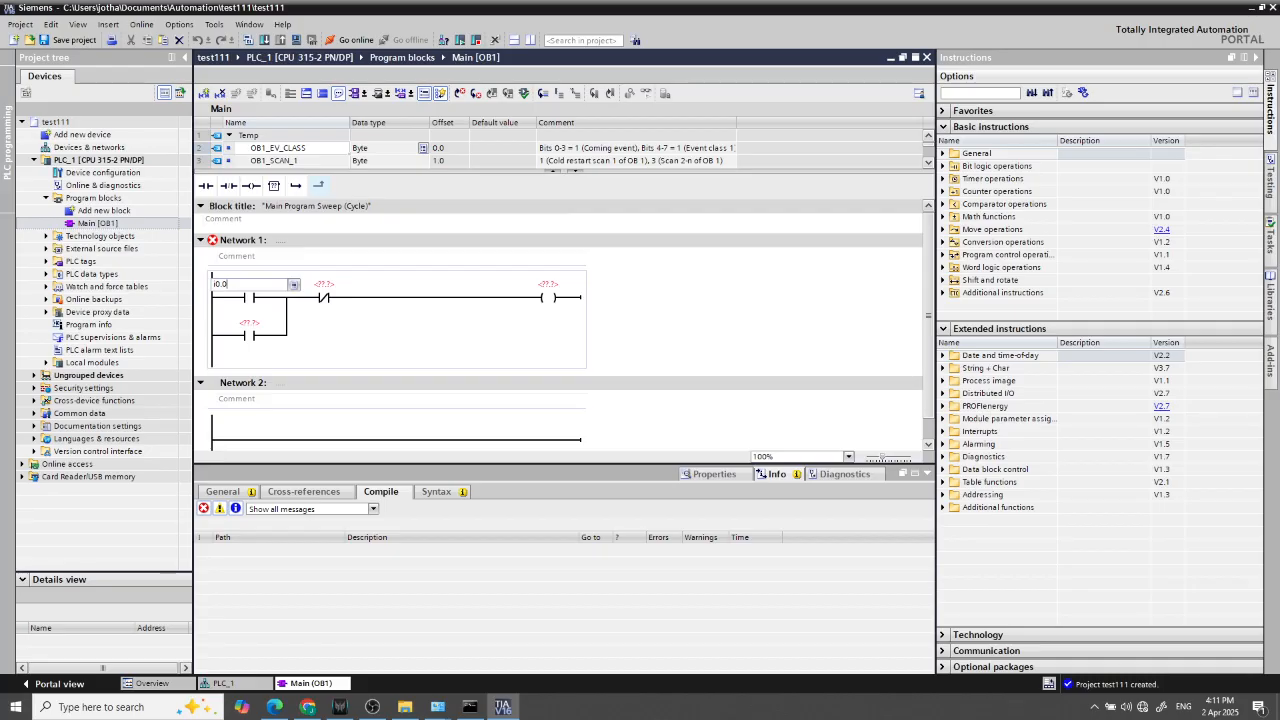
{"action": "key", "text": "Return"}
{"action": "left_click", "coordinate": [341, 288]}
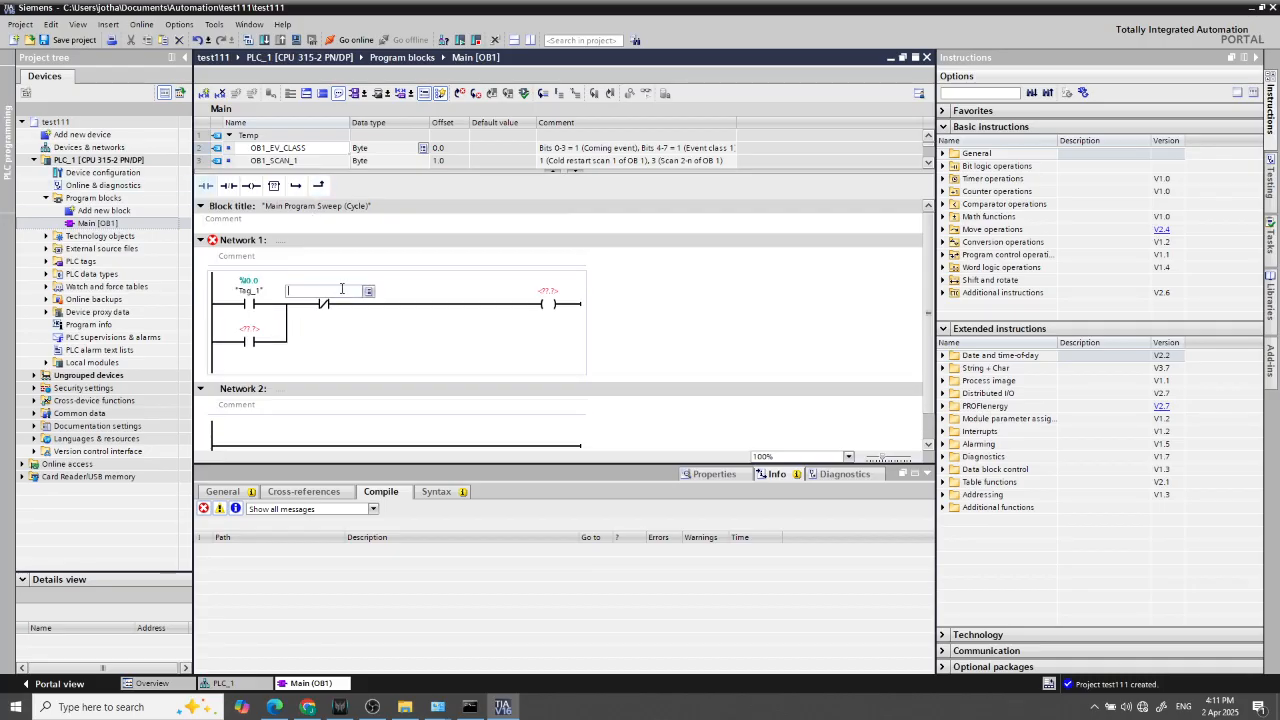
{"action": "type", "text": "i0.7"}
{"action": "key", "text": "Return"}
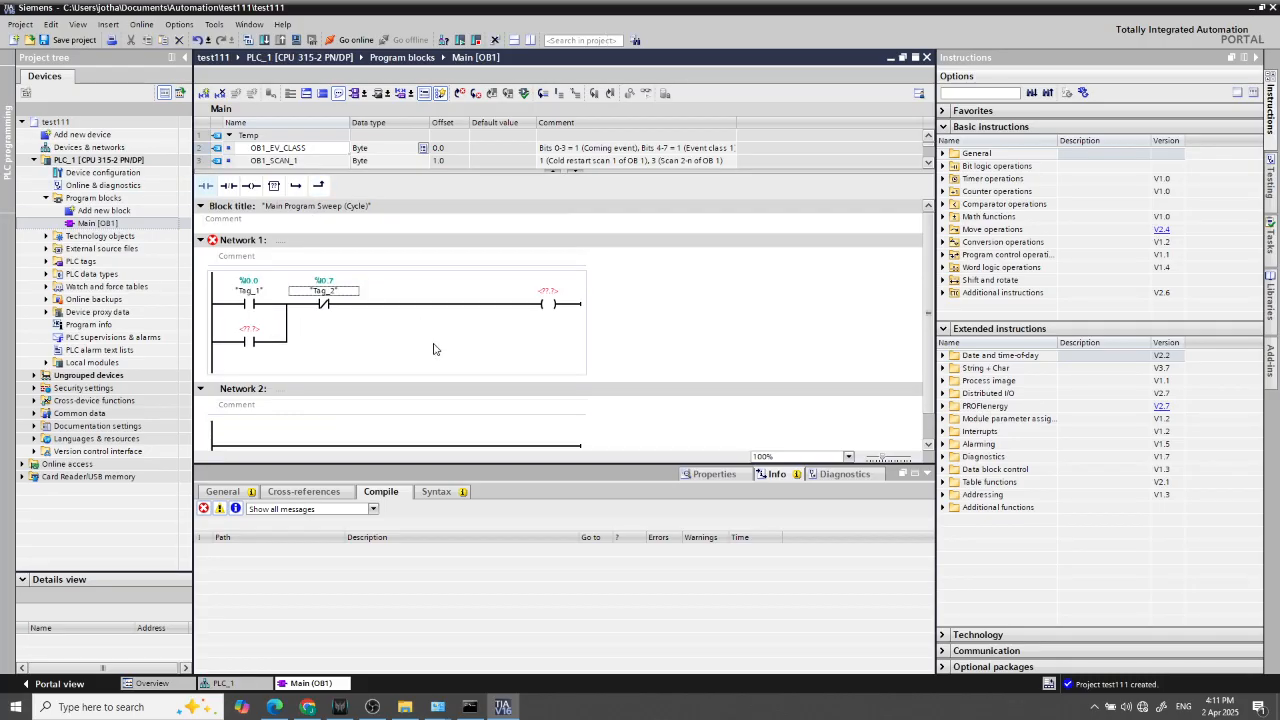
Assign memory address M0.0 to both the output coil and the parallel branch contact in Network 1
{"action": "left_click", "coordinate": [548, 290]}
{"action": "left_click", "coordinate": [550, 290]}
{"action": "type", "text": "m0"}
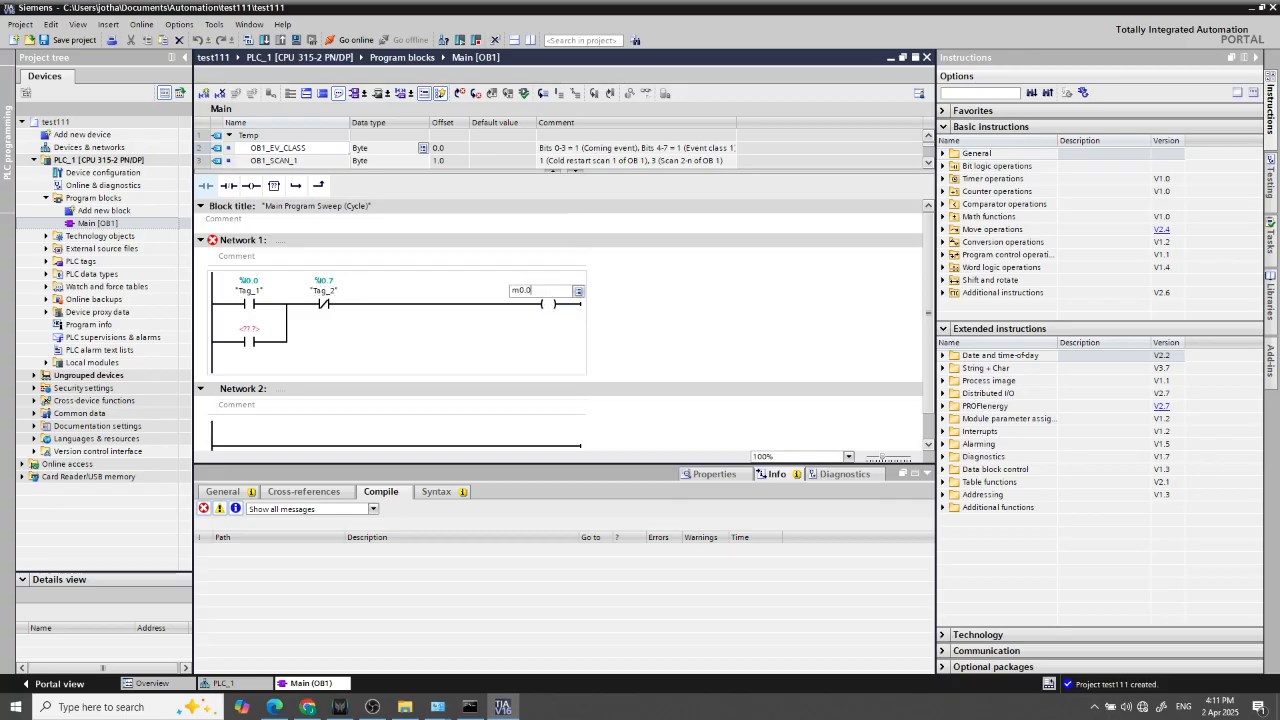
{"action": "type", "text": ".0"}
{"action": "left_click", "coordinate": [270, 333]}
{"action": "left_click", "coordinate": [270, 333]}
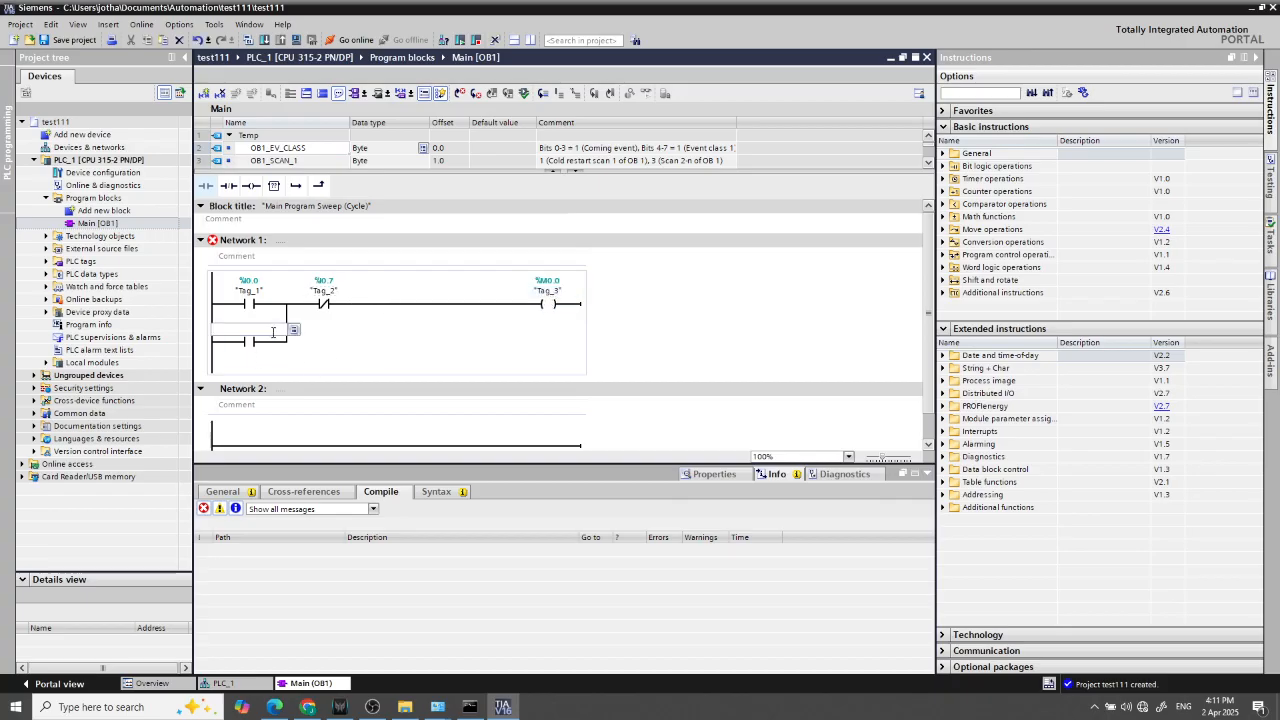
{"action": "type", "text": "m0.0"}
{"action": "key", "text": "Return"}
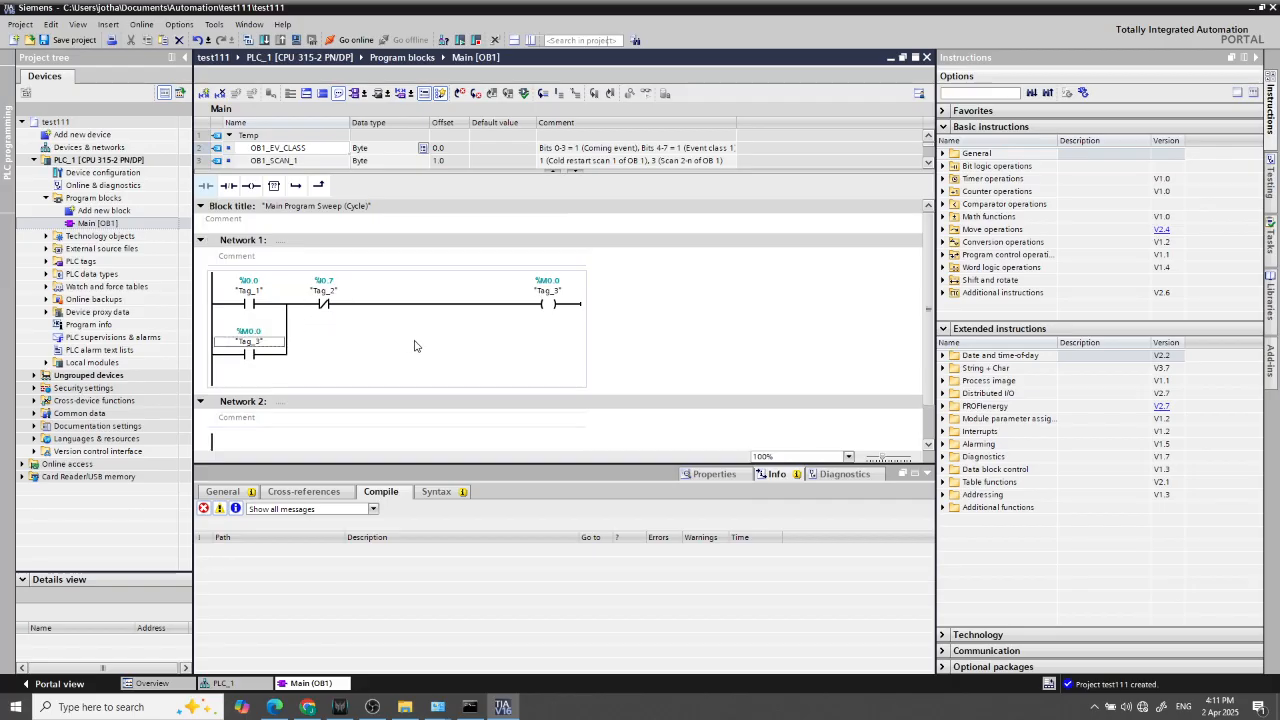
Review the contacts, coil and parallel branch of the Network 1 rung
{"action": "scroll", "coordinate": [519, 386], "scroll_direction": "down", "scroll_amount": 1}
{"action": "left_click", "coordinate": [560, 263]}
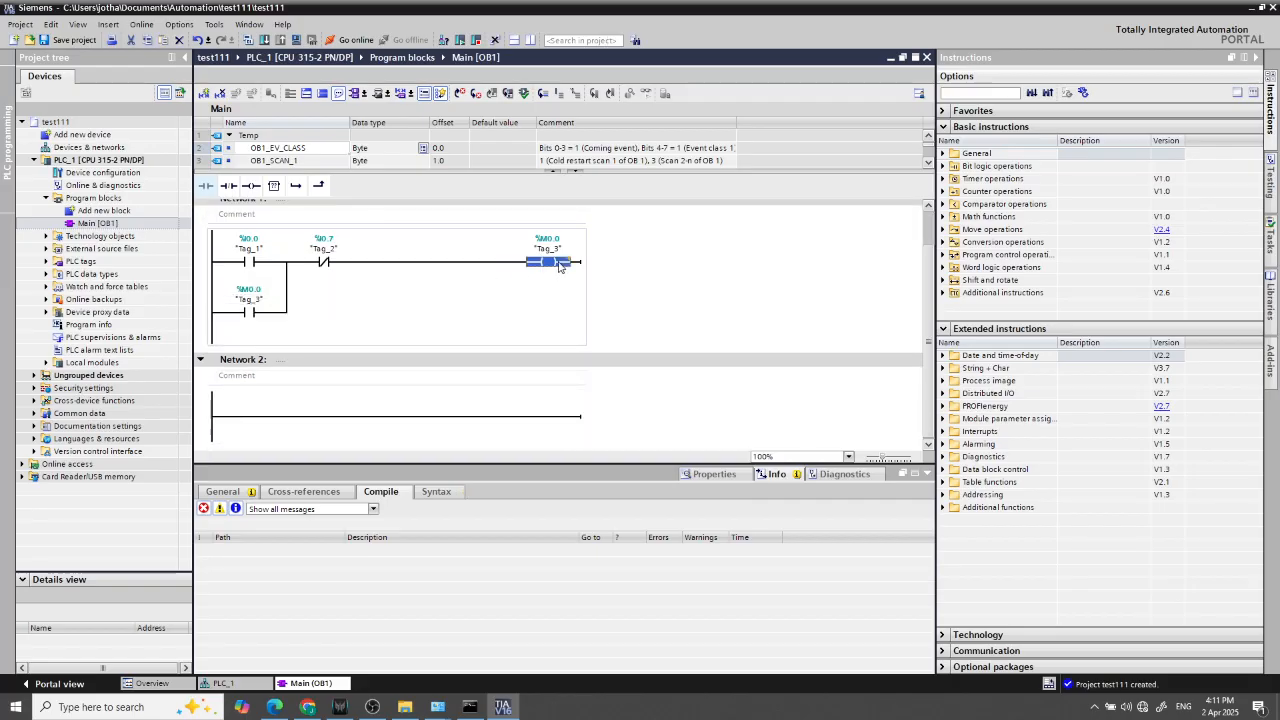
{"action": "left_click", "coordinate": [325, 416]}
{"action": "left_click", "coordinate": [250, 312]}
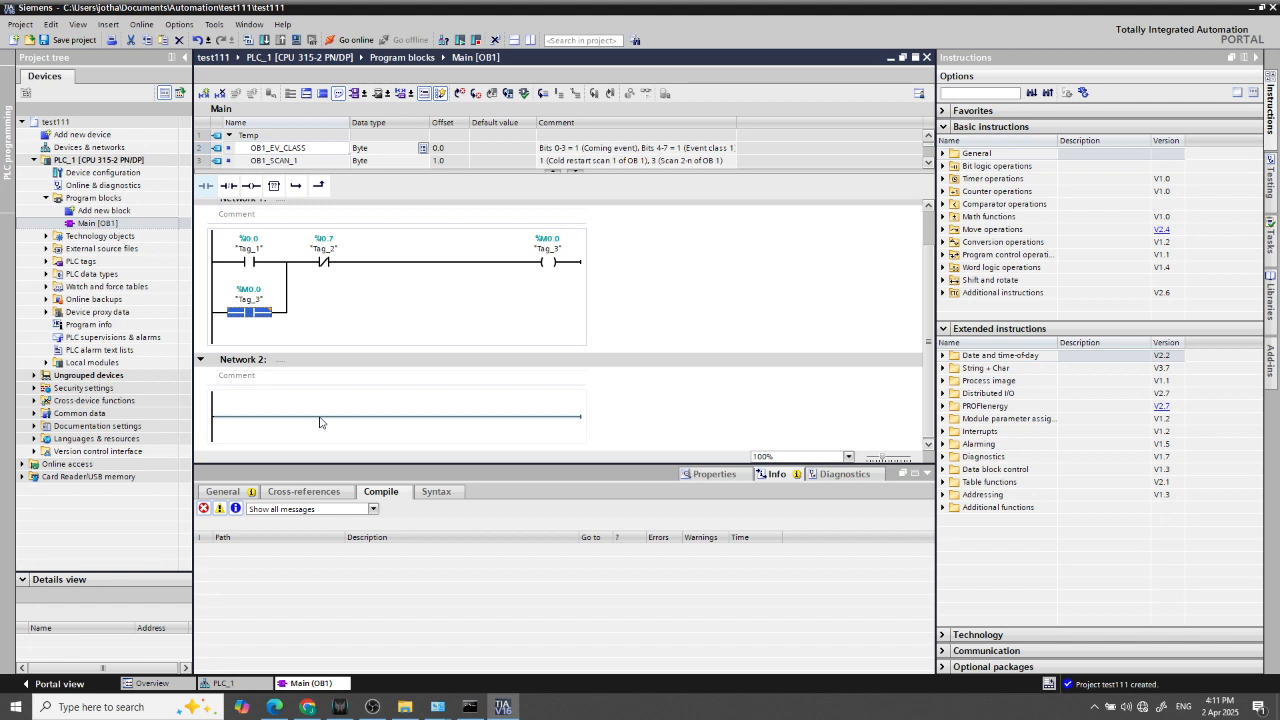
{"action": "left_click", "coordinate": [566, 328]}
{"action": "scroll", "coordinate": [434, 323], "scroll_direction": "up", "scroll_amount": 1}
{"action": "left_click", "coordinate": [252, 304]}
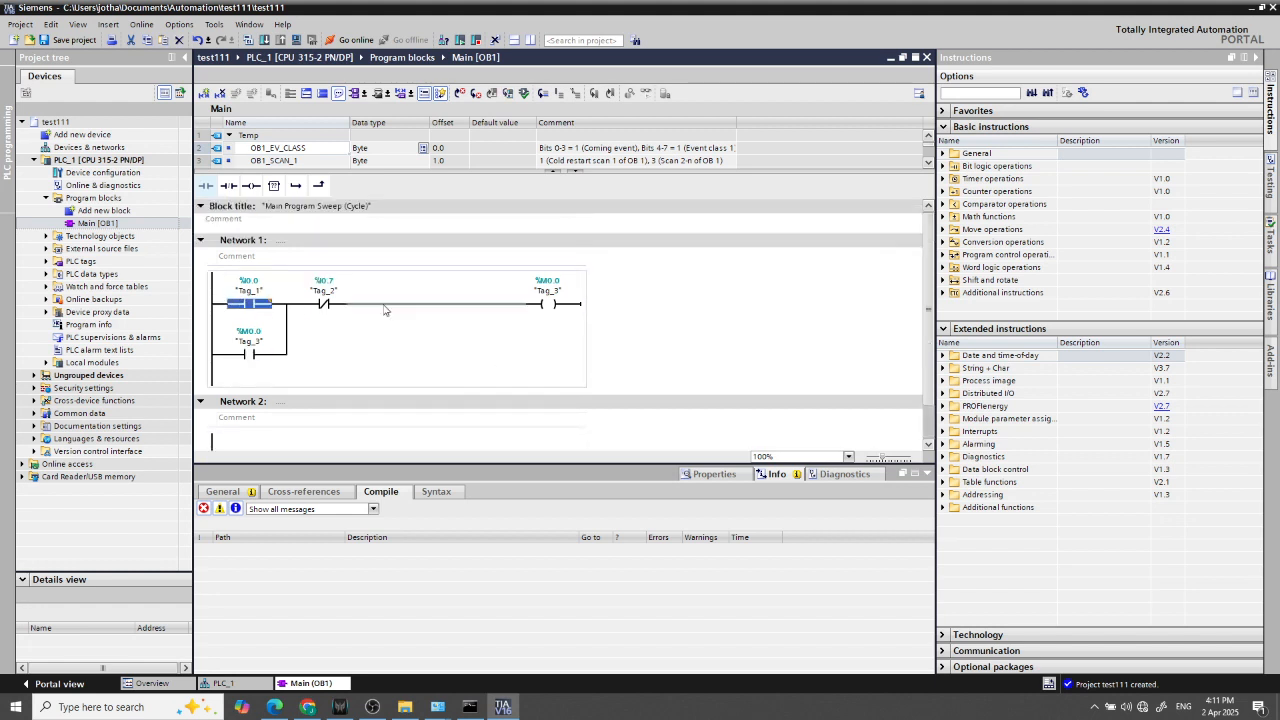
{"action": "left_click", "coordinate": [754, 372]}
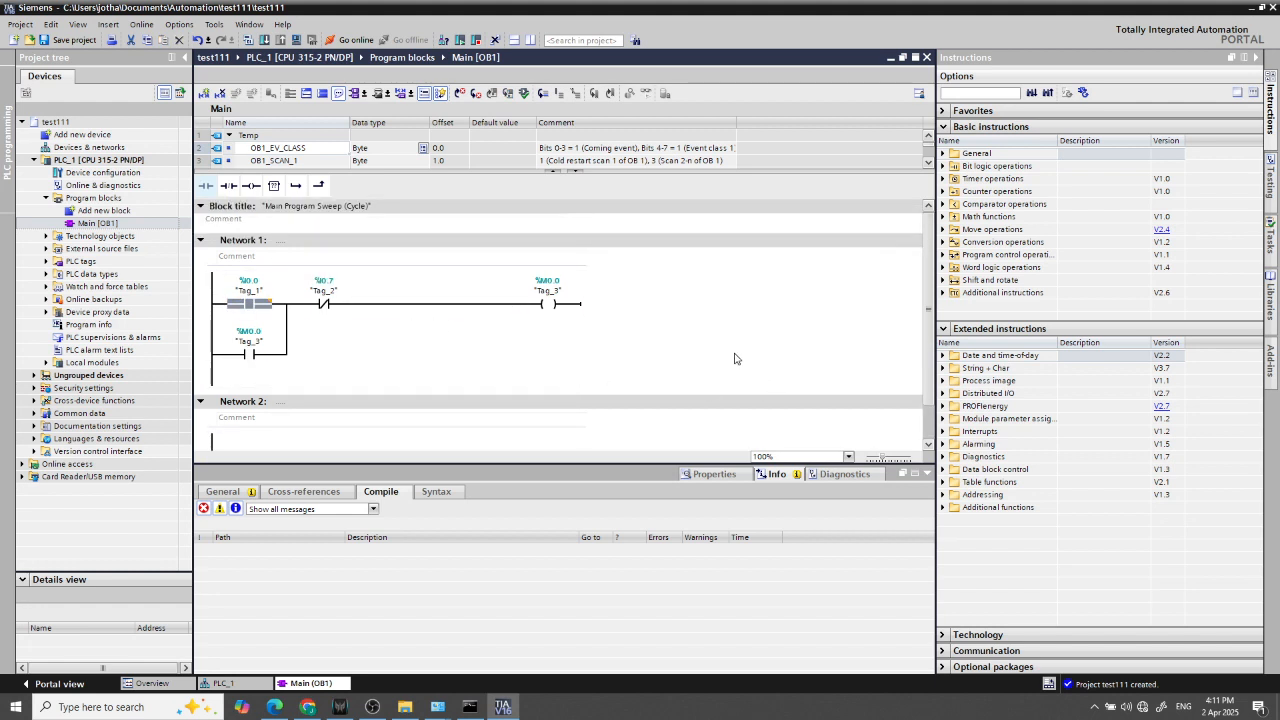
Start a download to PLC_1 and search for accessible devices through the Killer(R) Wireless-AC 1550i PG/PC interface
{"action": "left_click", "coordinate": [265, 41]}
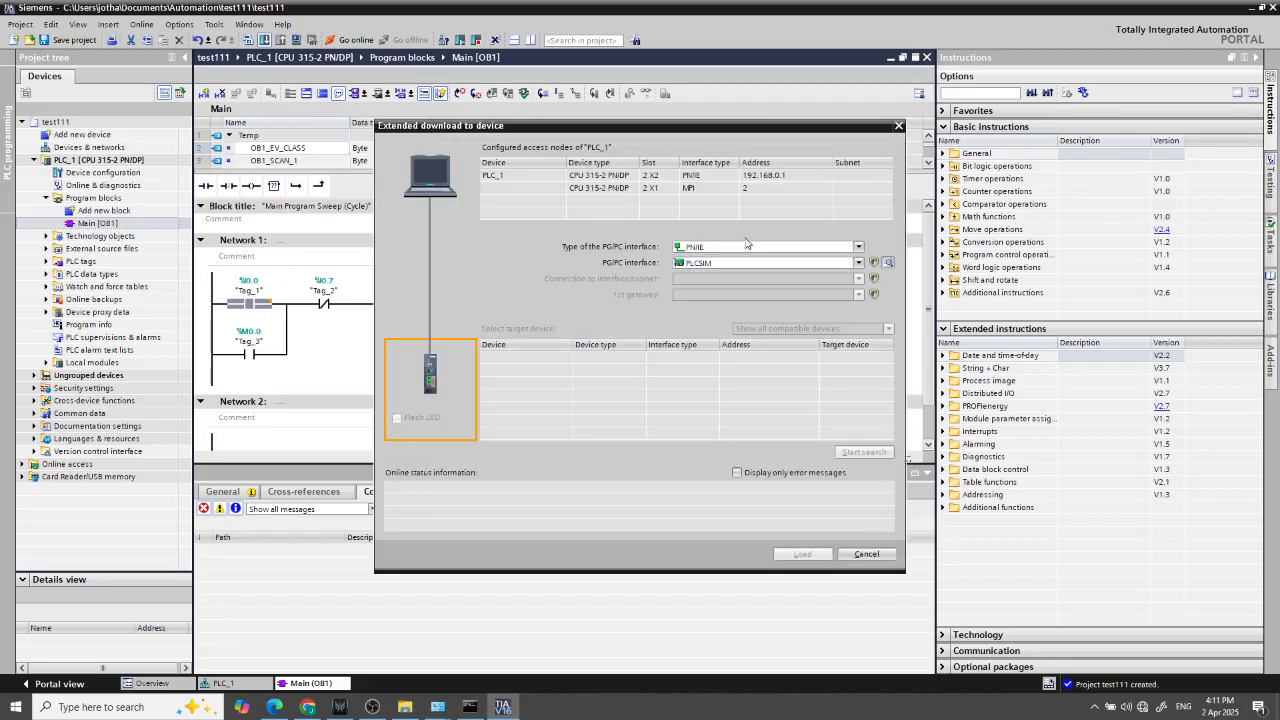
{"action": "left_click", "coordinate": [731, 263]}
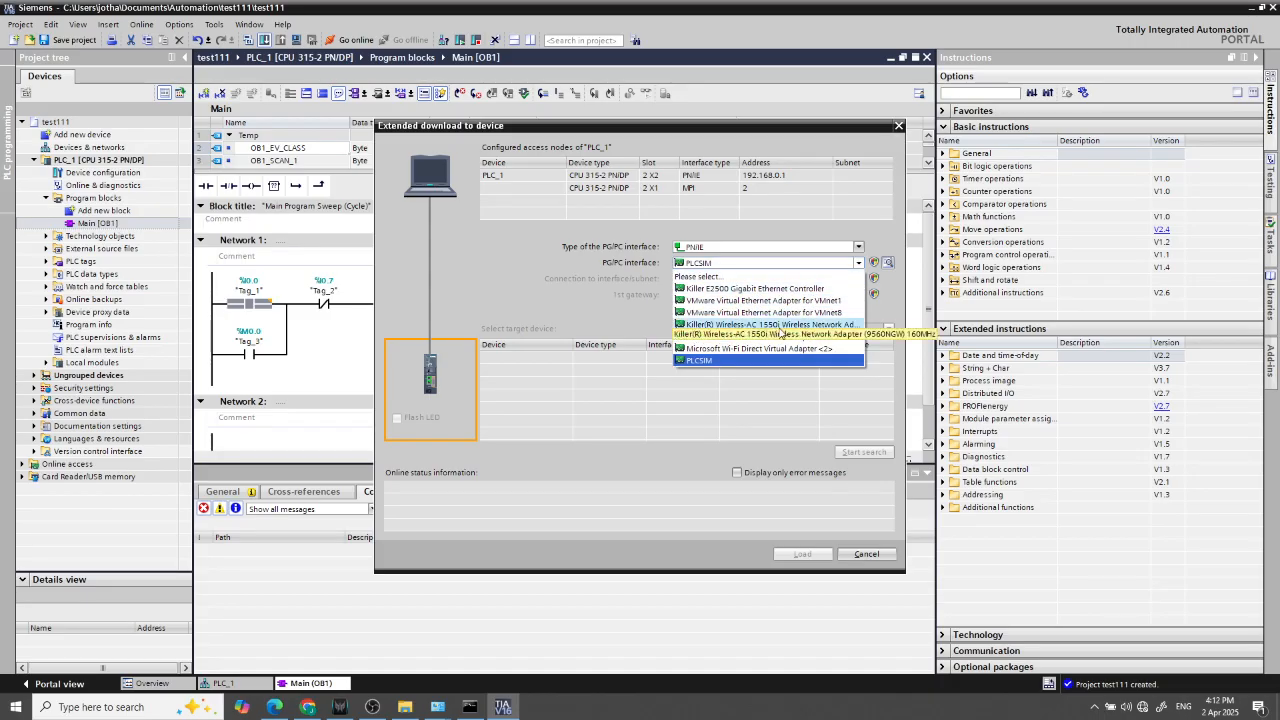
{"action": "left_click", "coordinate": [780, 325]}
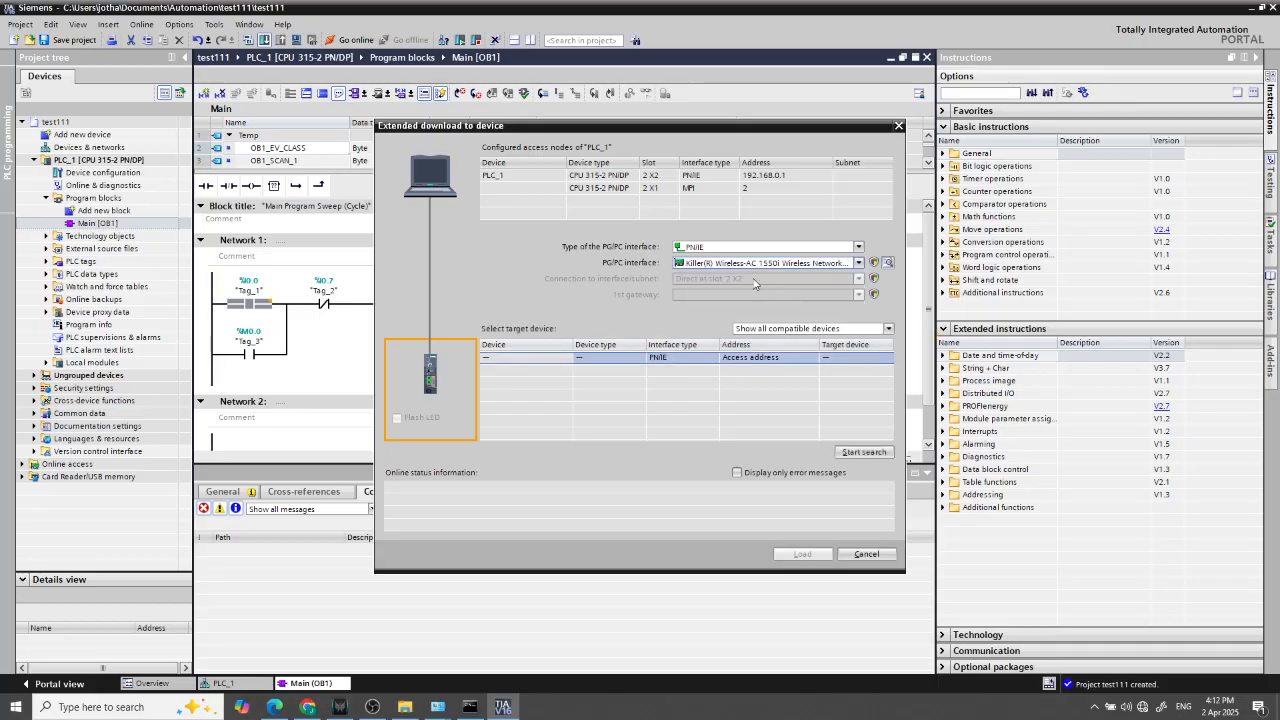
{"action": "left_click", "coordinate": [808, 328]}
{"action": "left_click", "coordinate": [802, 365]}
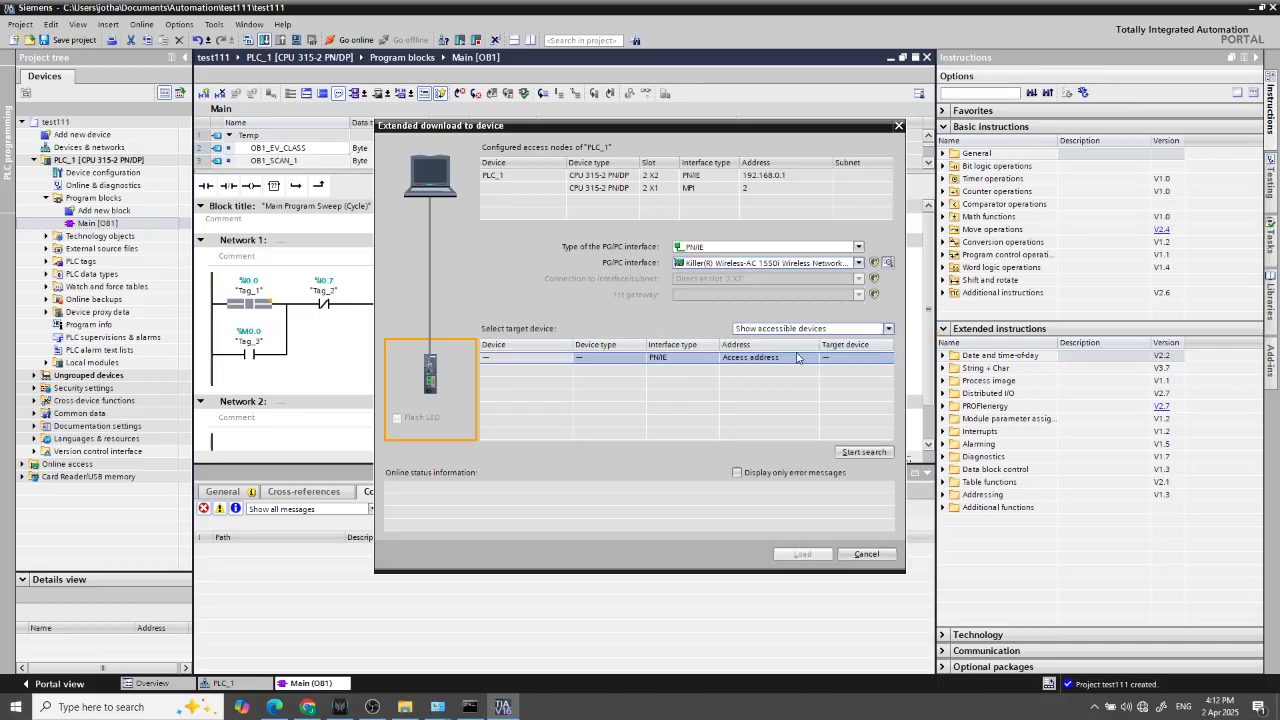
{"action": "left_click", "coordinate": [862, 452]}
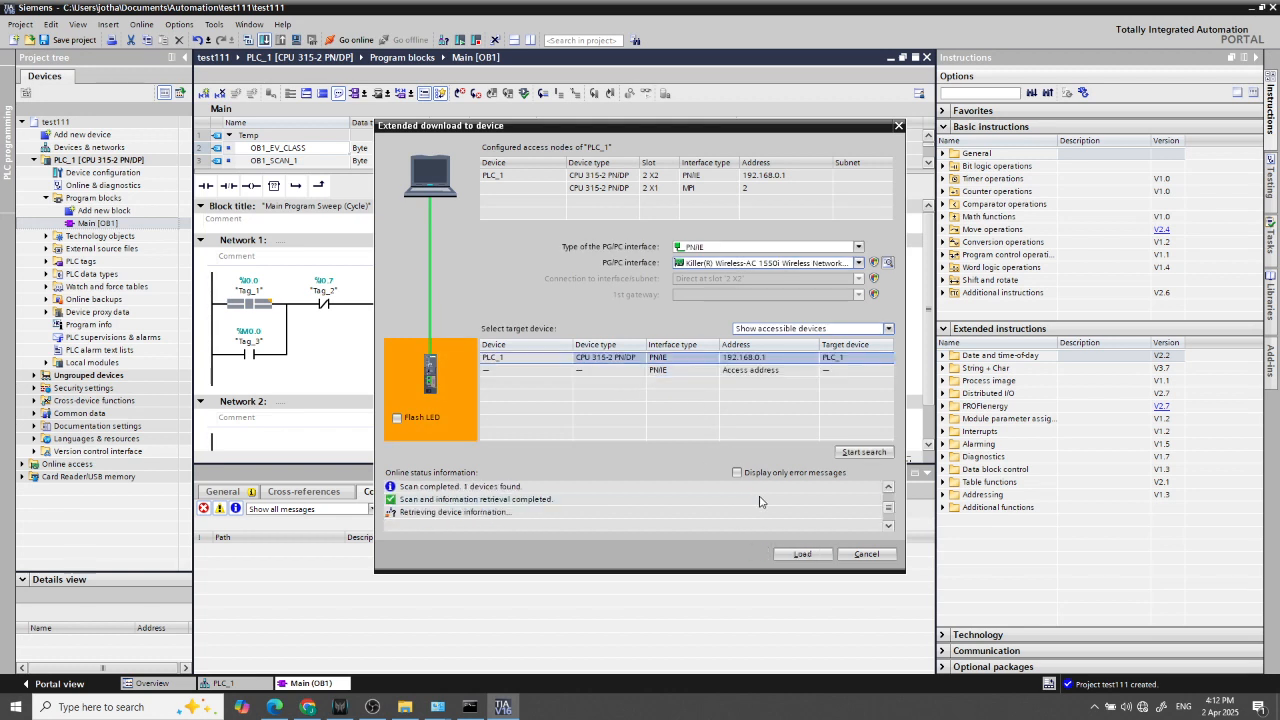
Load the hardware configuration and Main [OB1] program to the found PLC_1 at 192.168.0.1 and finish the download
{"action": "left_click", "coordinate": [806, 556]}
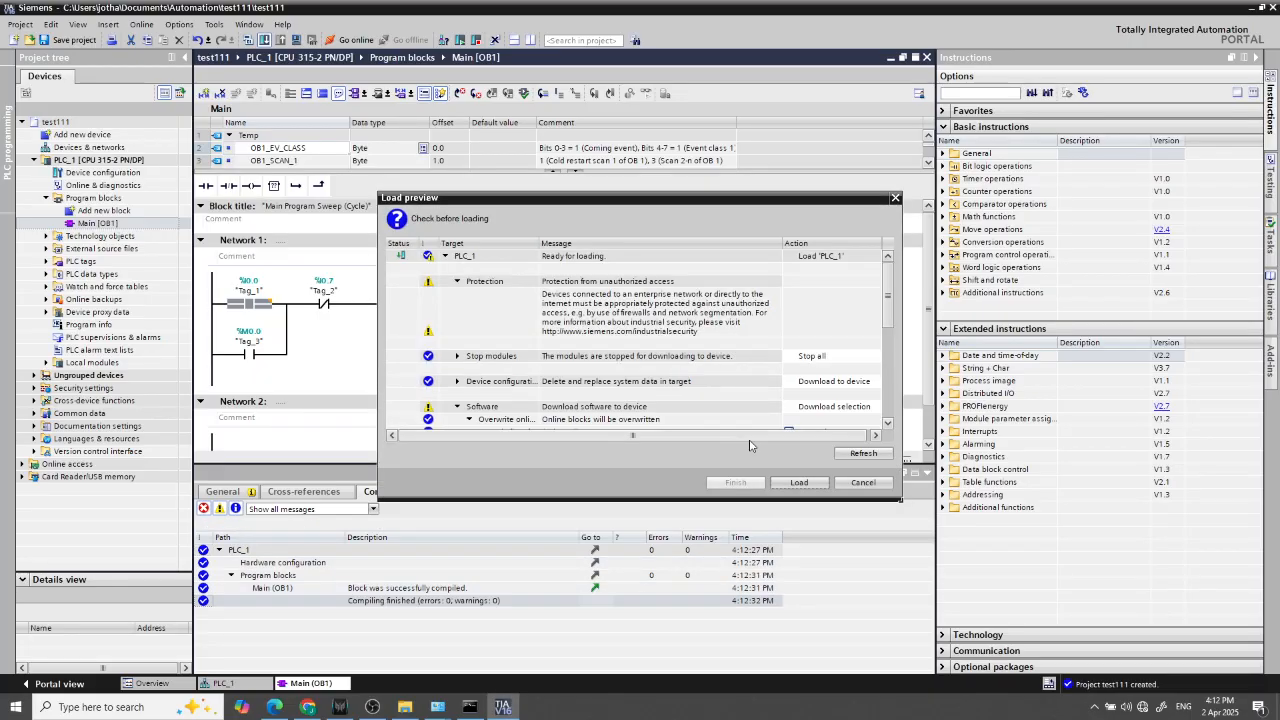
{"action": "left_click", "coordinate": [800, 484]}
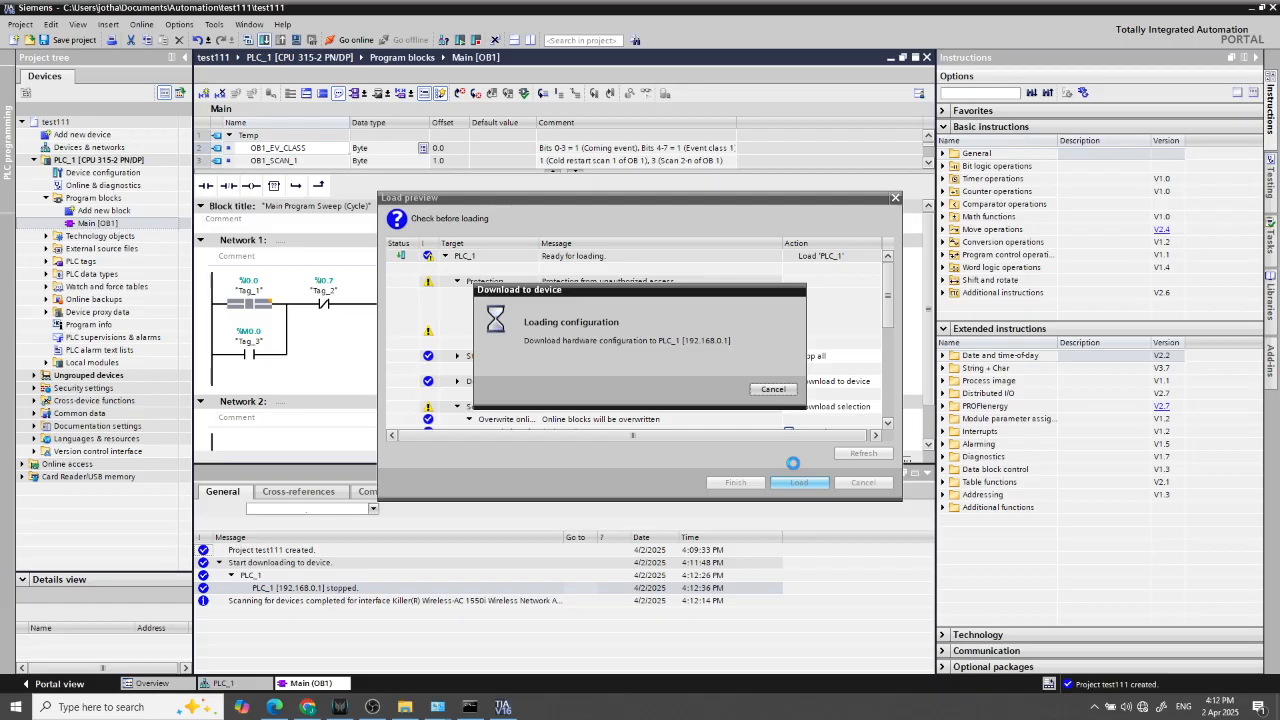
{"action": "left_click", "coordinate": [740, 482]}
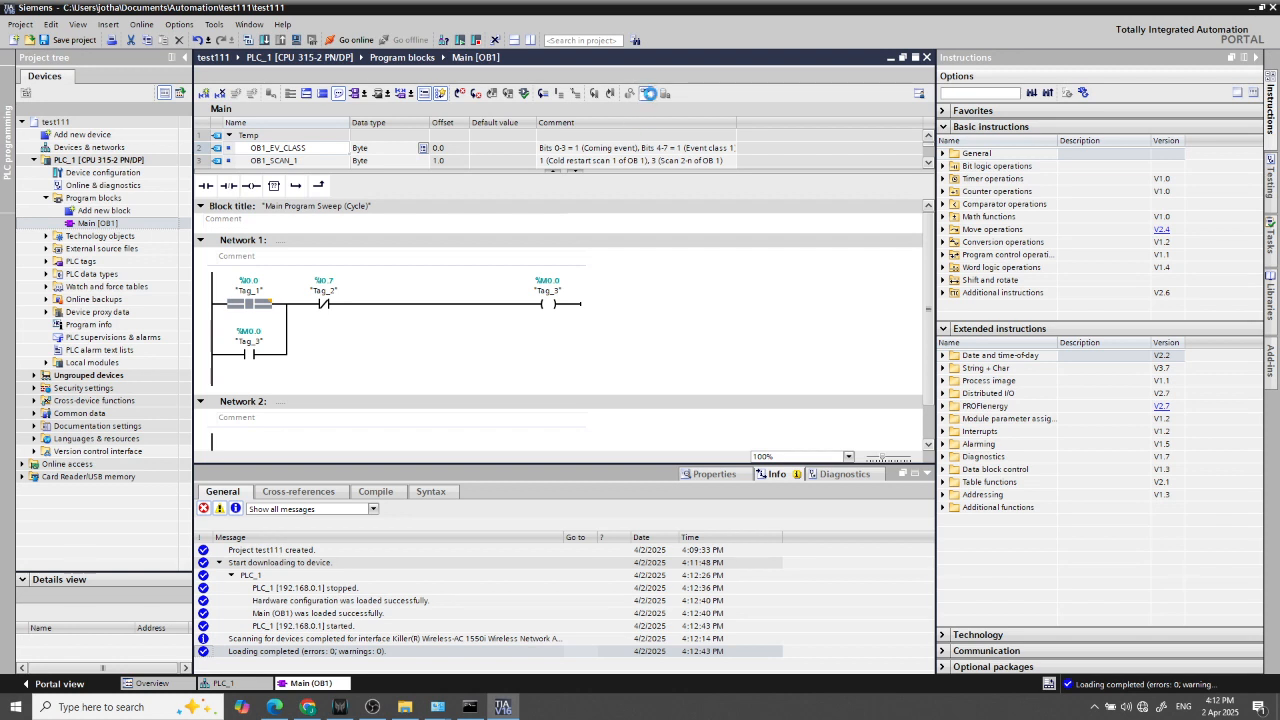
Monitor Main [OB1] online and examine the live status of the I0.0 contact and M0.0 coil in Network 1
{"action": "left_click", "coordinate": [481, 309]}
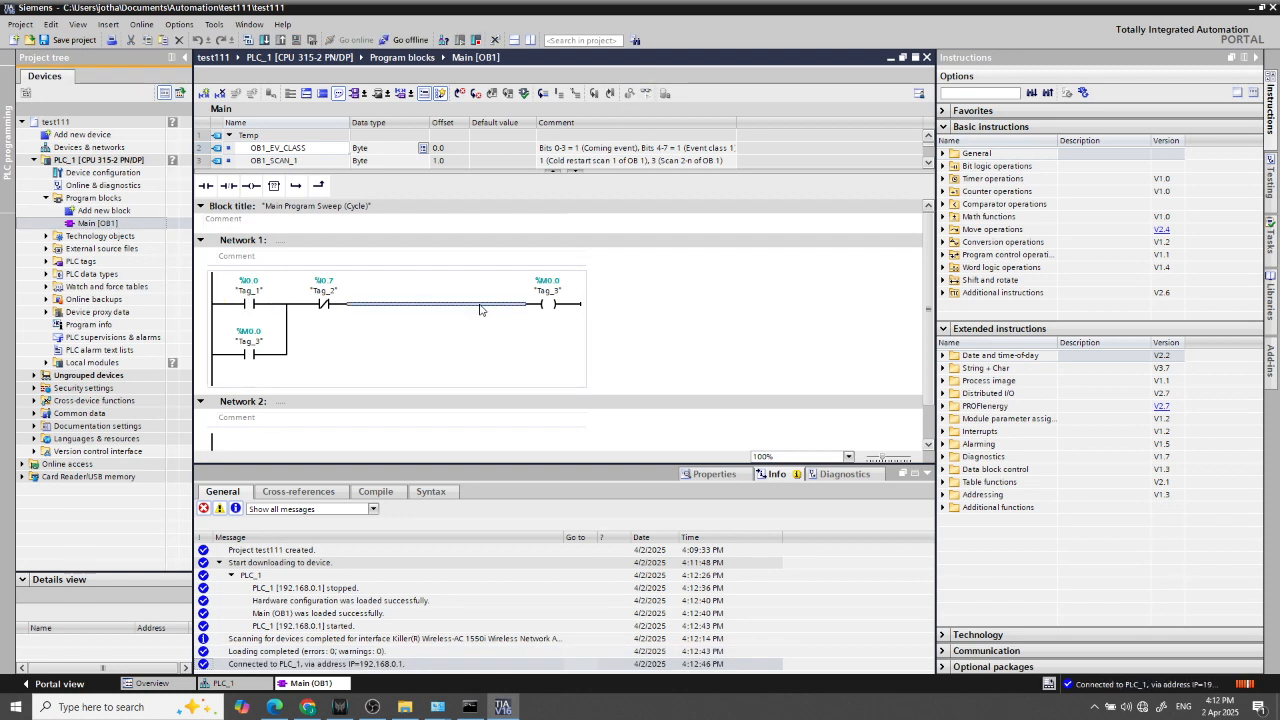
{"action": "scroll", "coordinate": [282, 308], "scroll_direction": "down", "scroll_amount": 1}
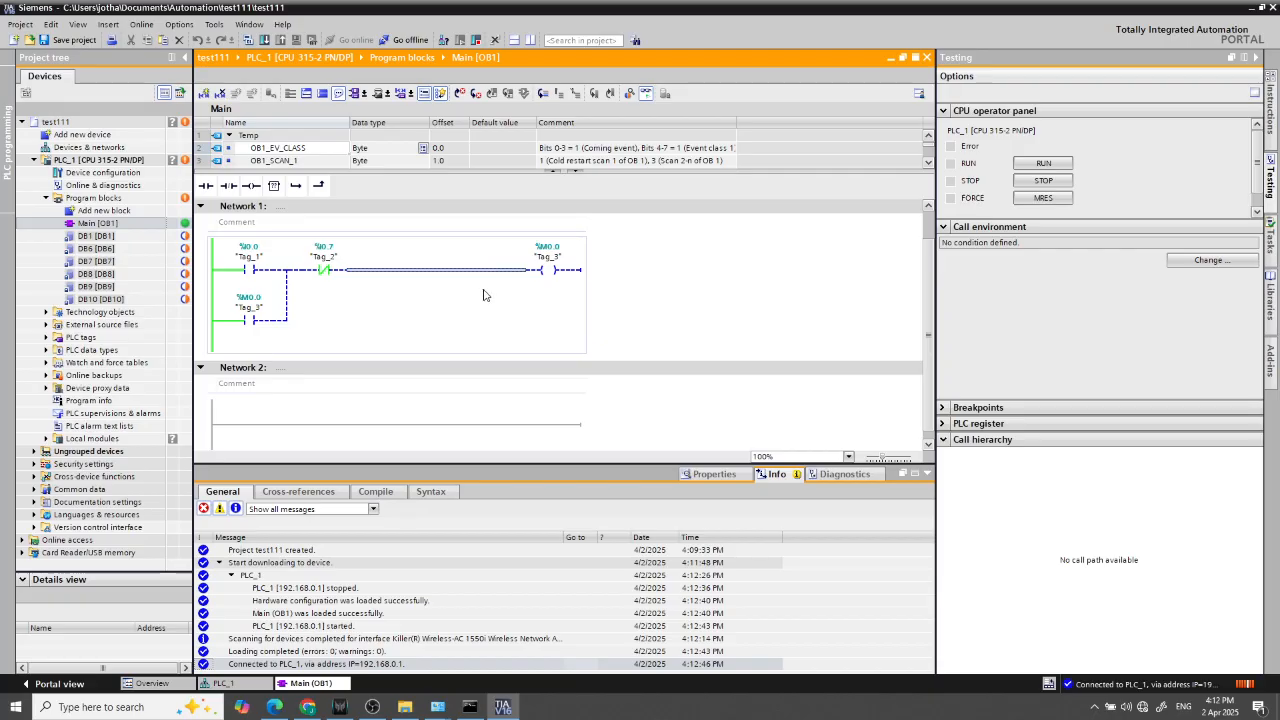
{"action": "left_click", "coordinate": [251, 274]}
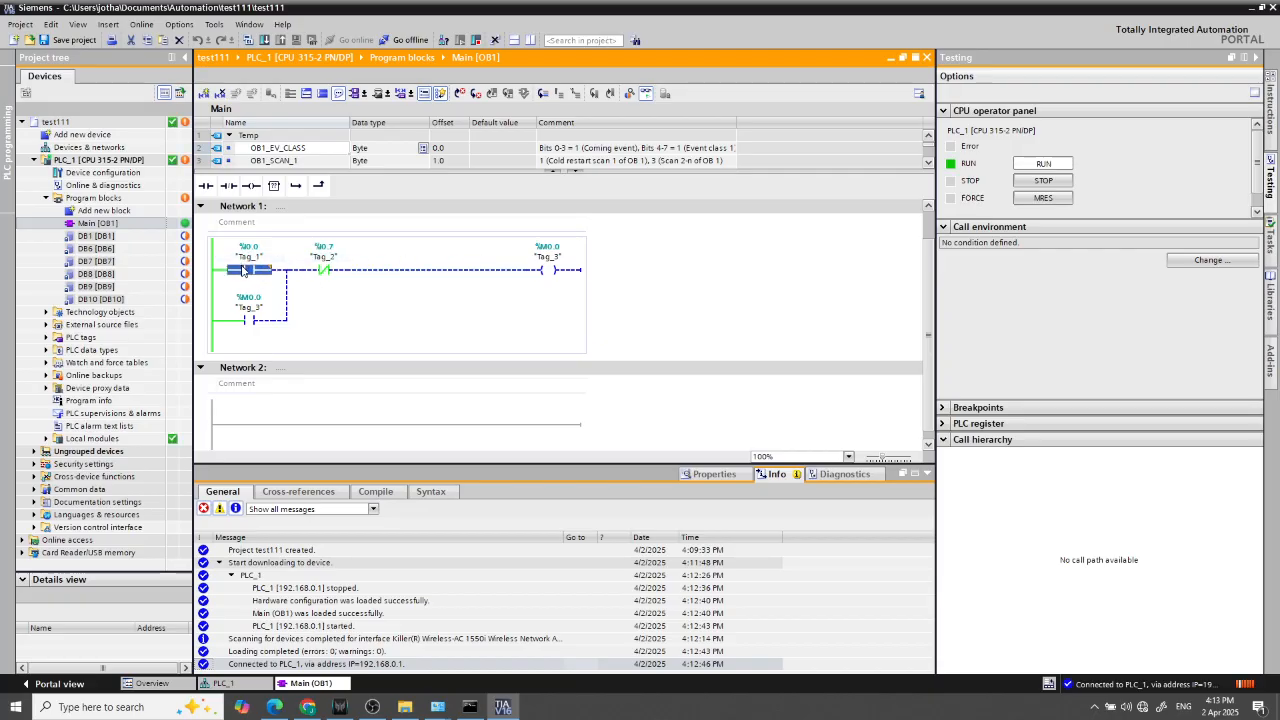
{"action": "left_click", "coordinate": [548, 270]}
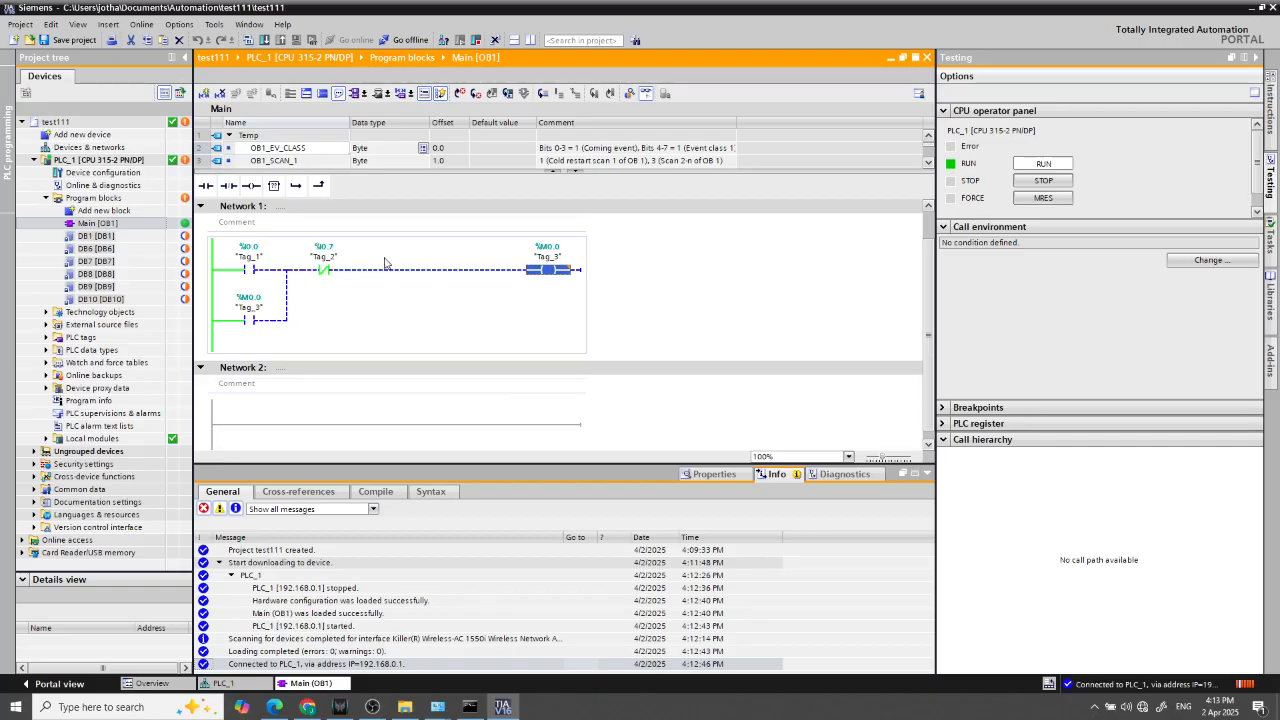
{"action": "left_click", "coordinate": [247, 269]}
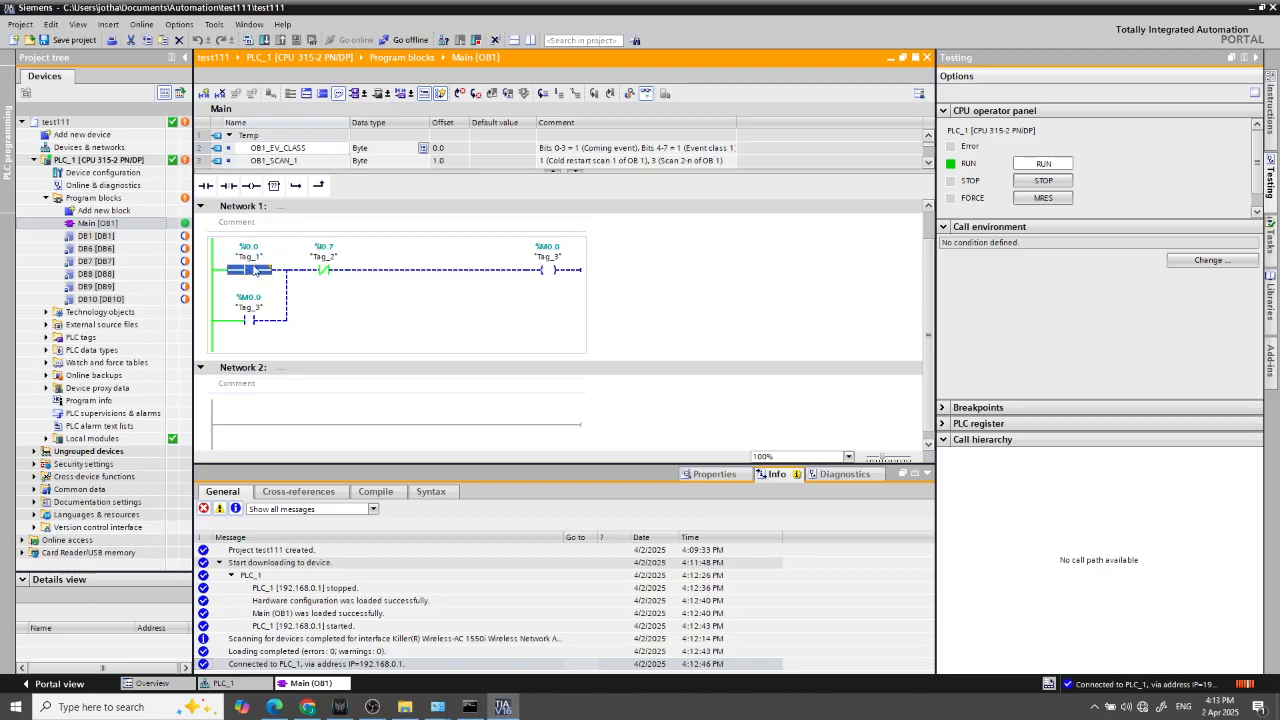
{"action": "left_click", "coordinate": [562, 270]}
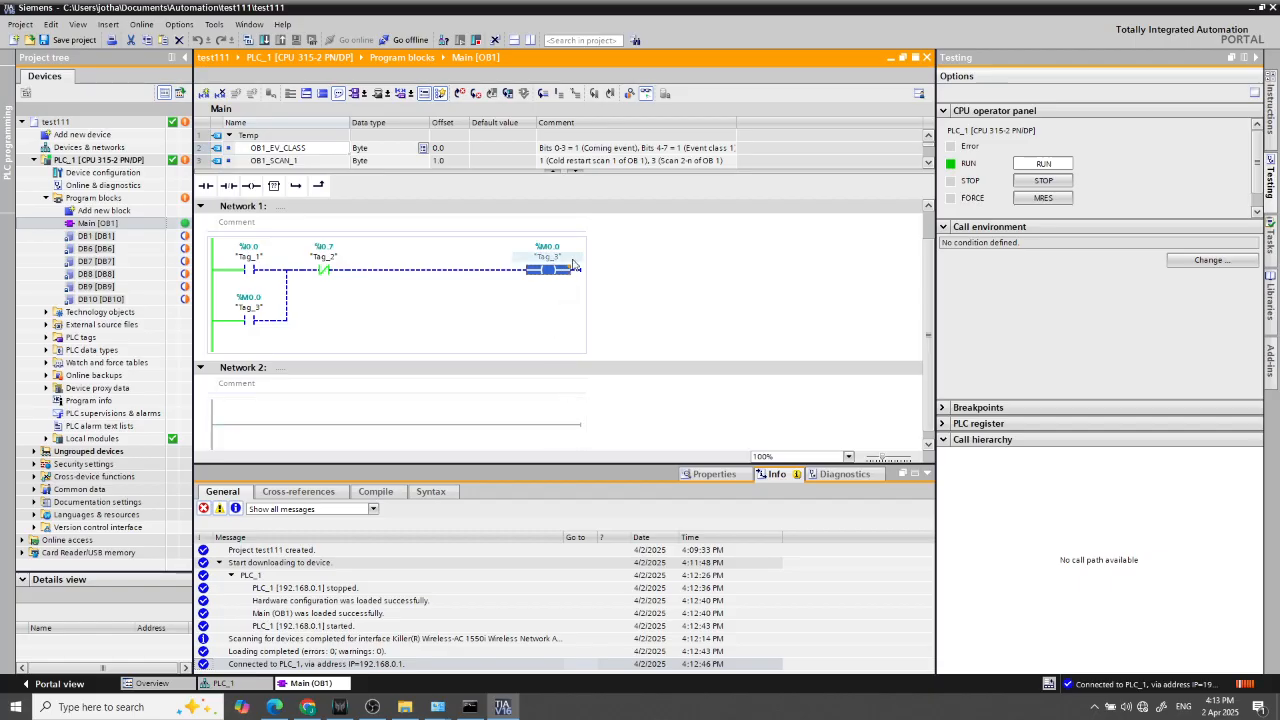
{"action": "left_click", "coordinate": [631, 276]}
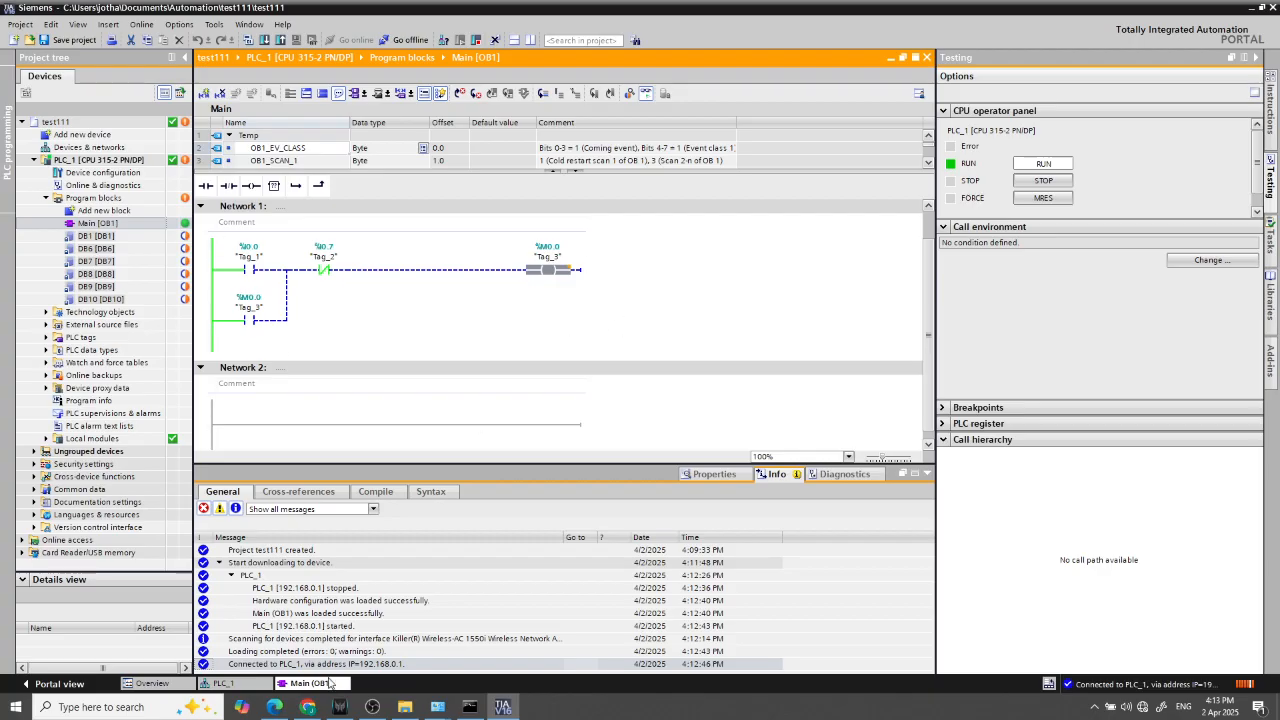
{"action": "left_click", "coordinate": [373, 707]}
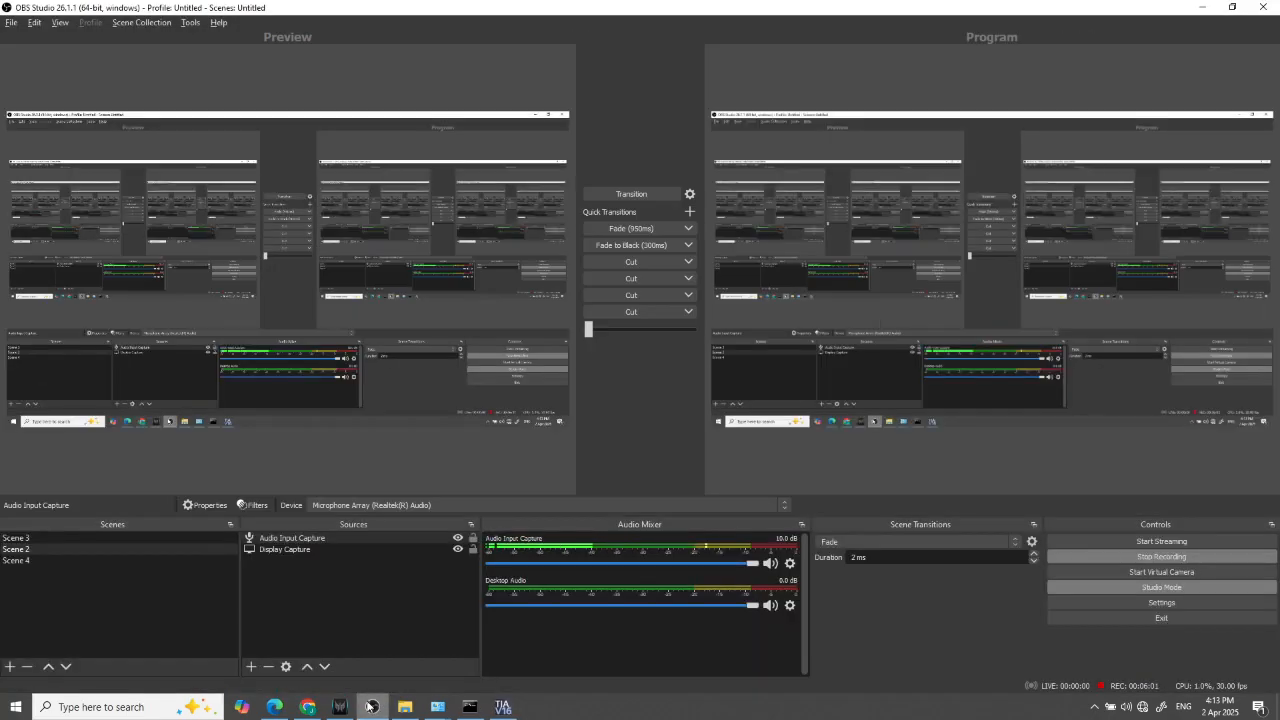